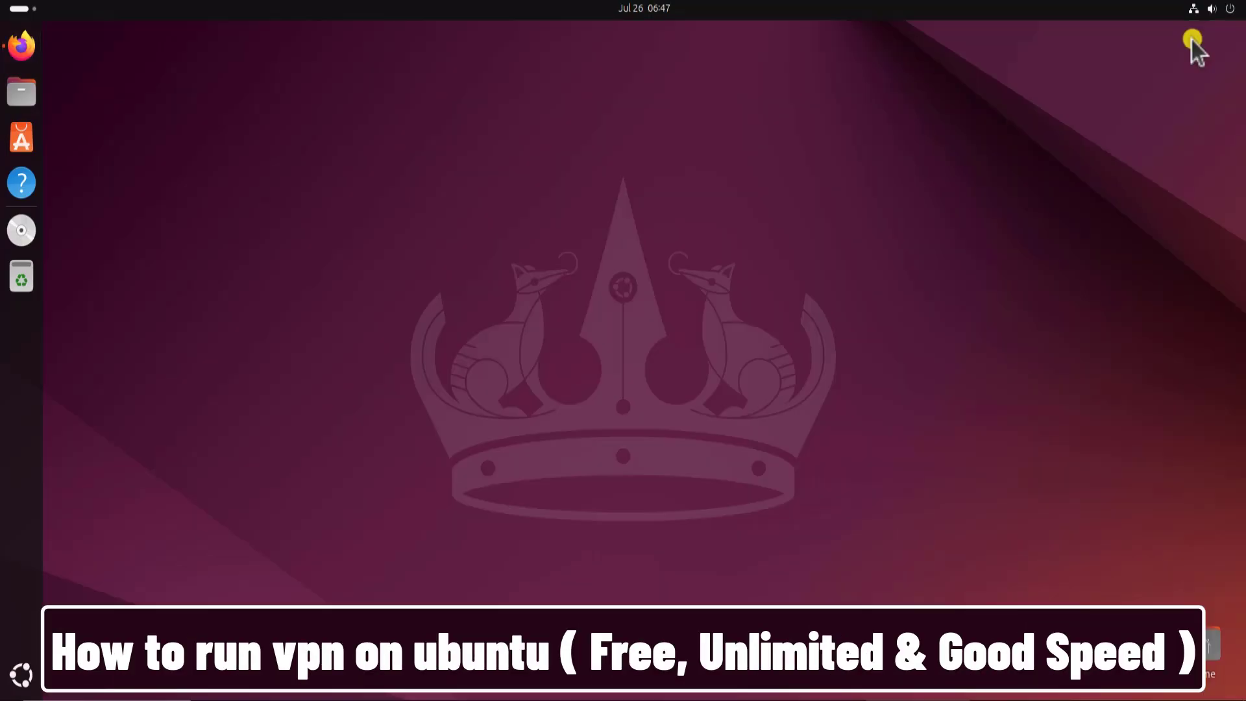
Step: Import the second VPN Gate .ovpn file from Downloads as a new VPN in Network settings
{"action": "left_click", "coordinate": [1211, 8]}
{"action": "left_click", "coordinate": [1038, 52]}
{"action": "left_click", "coordinate": [134, 69]}
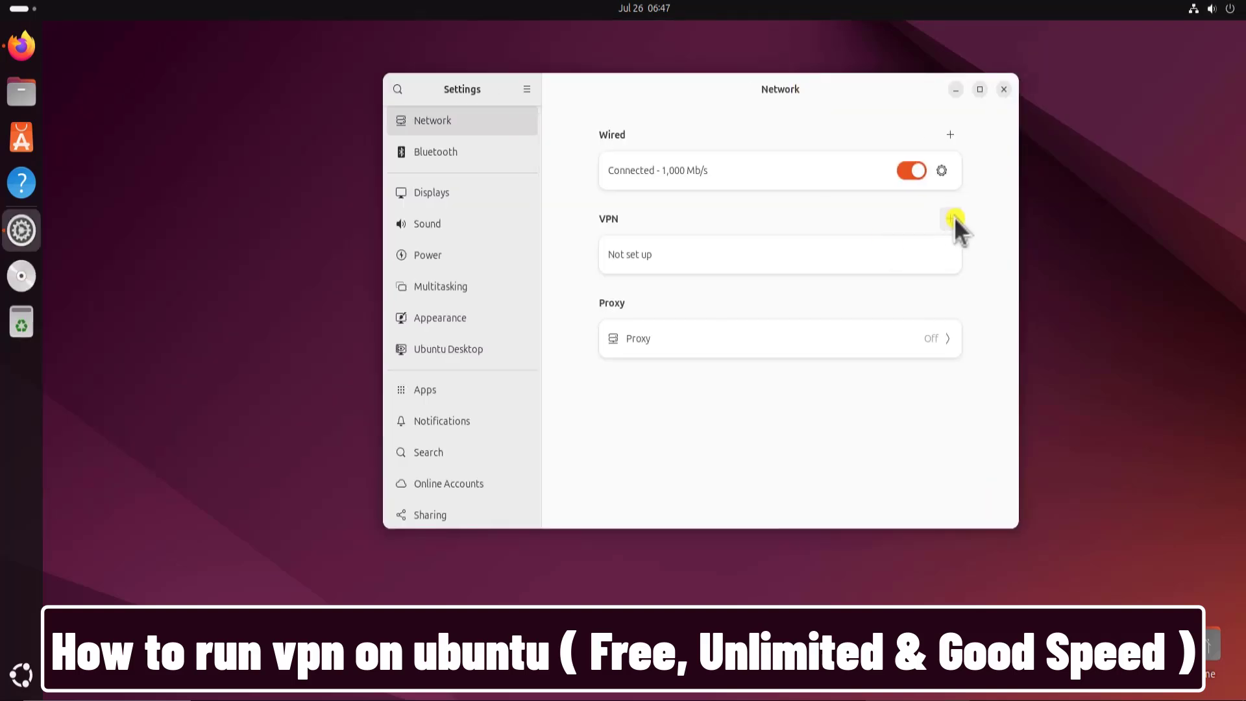
{"action": "left_click", "coordinate": [954, 219]}
{"action": "left_click", "coordinate": [564, 371]}
{"action": "double_click", "coordinate": [591, 322]}
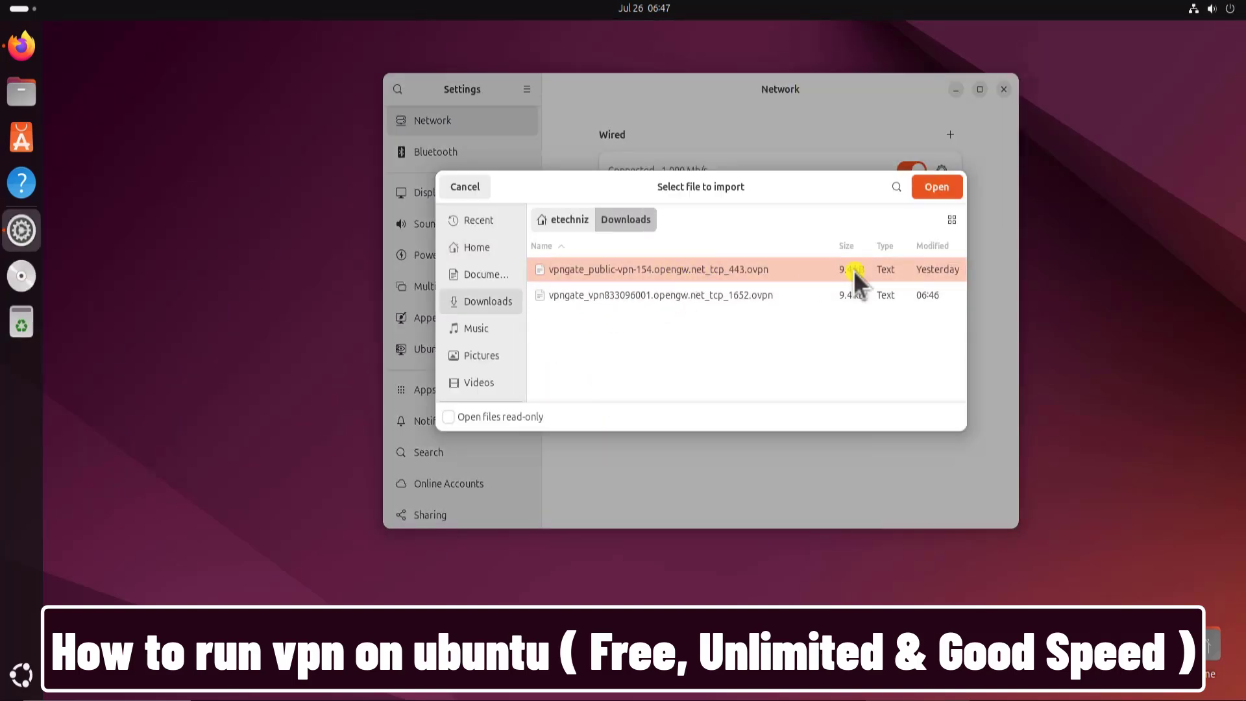
{"action": "left_click", "coordinate": [636, 295]}
{"action": "left_click", "coordinate": [941, 186]}
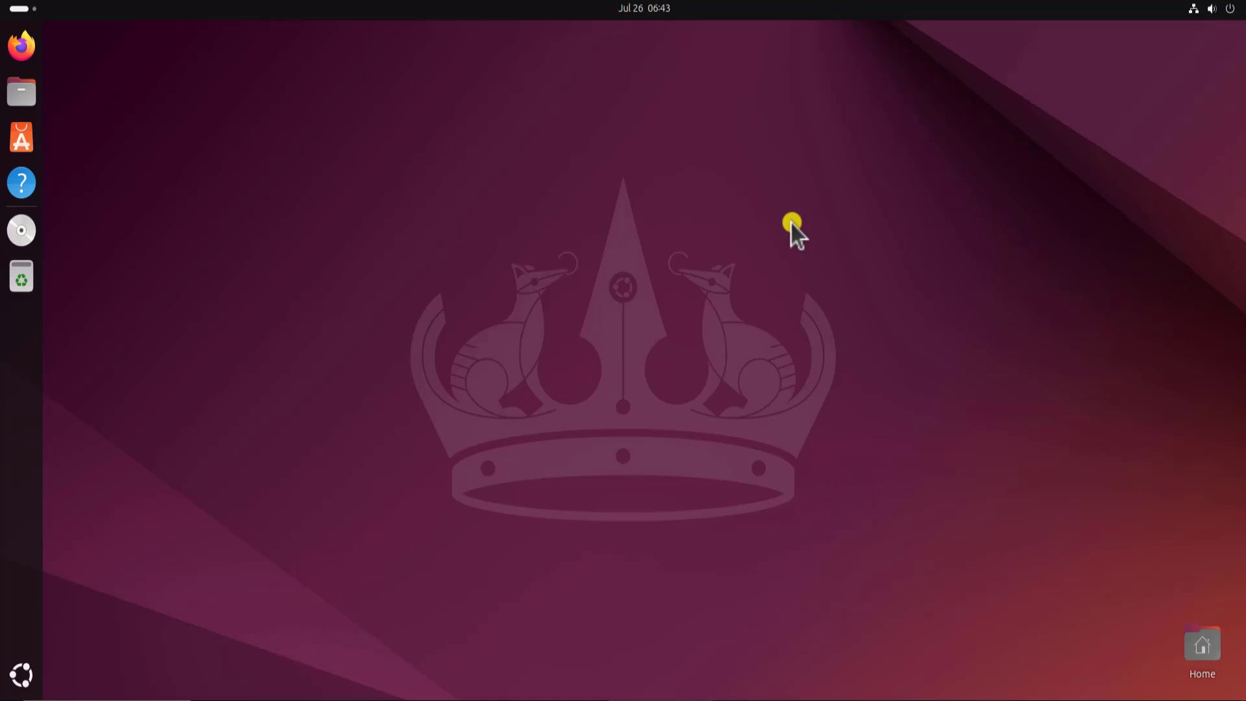
Step: Launch Firefox and keep Bing as the default search engine in Search settings
{"action": "left_click", "coordinate": [27, 52]}
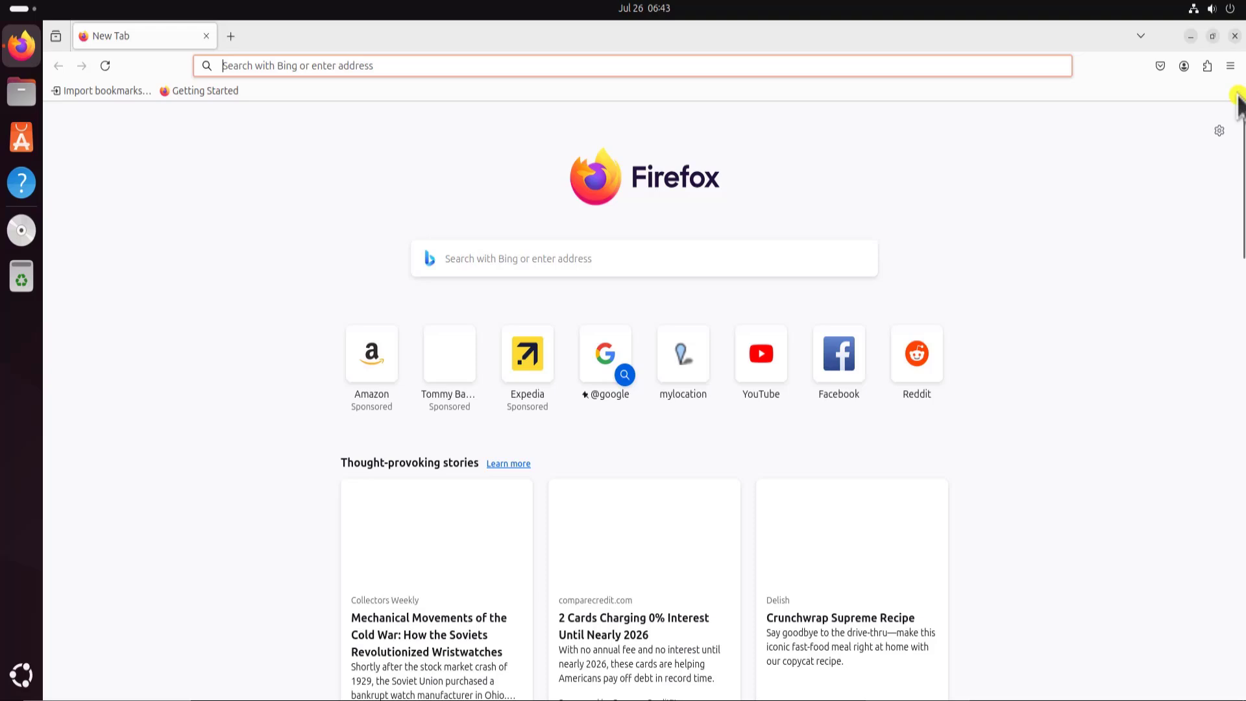
{"action": "left_click", "coordinate": [1231, 66]}
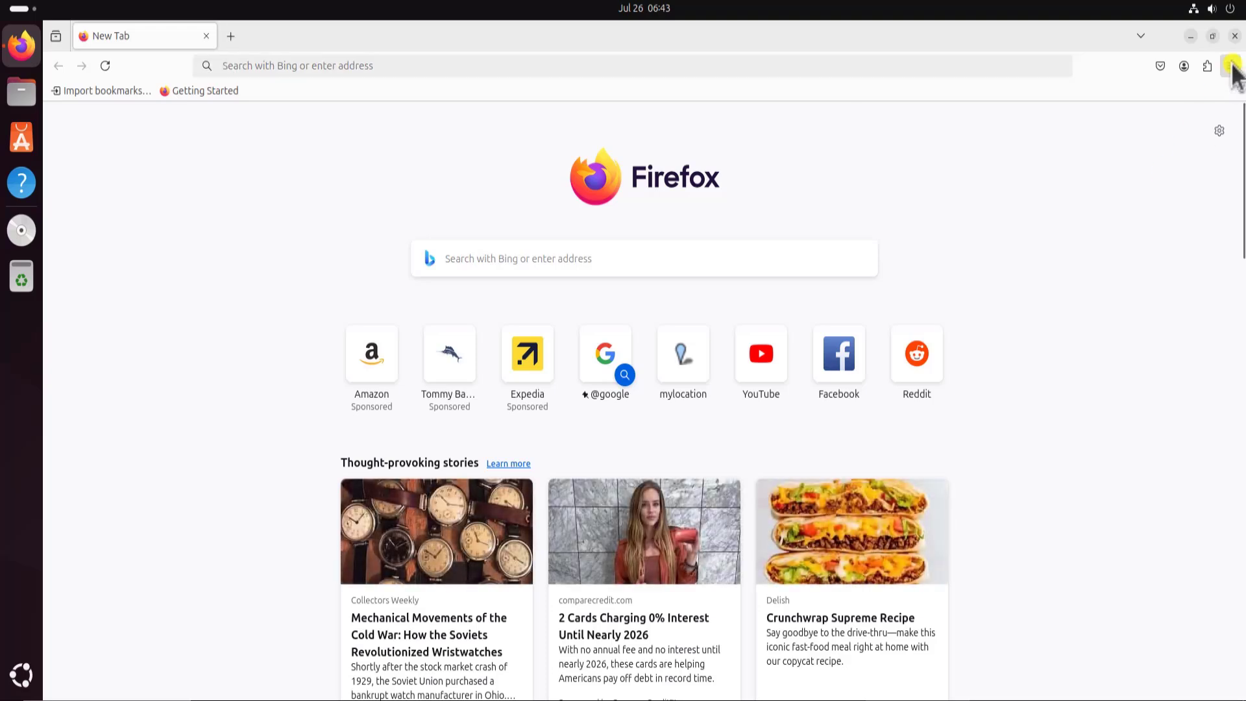
{"action": "left_click", "coordinate": [1232, 66]}
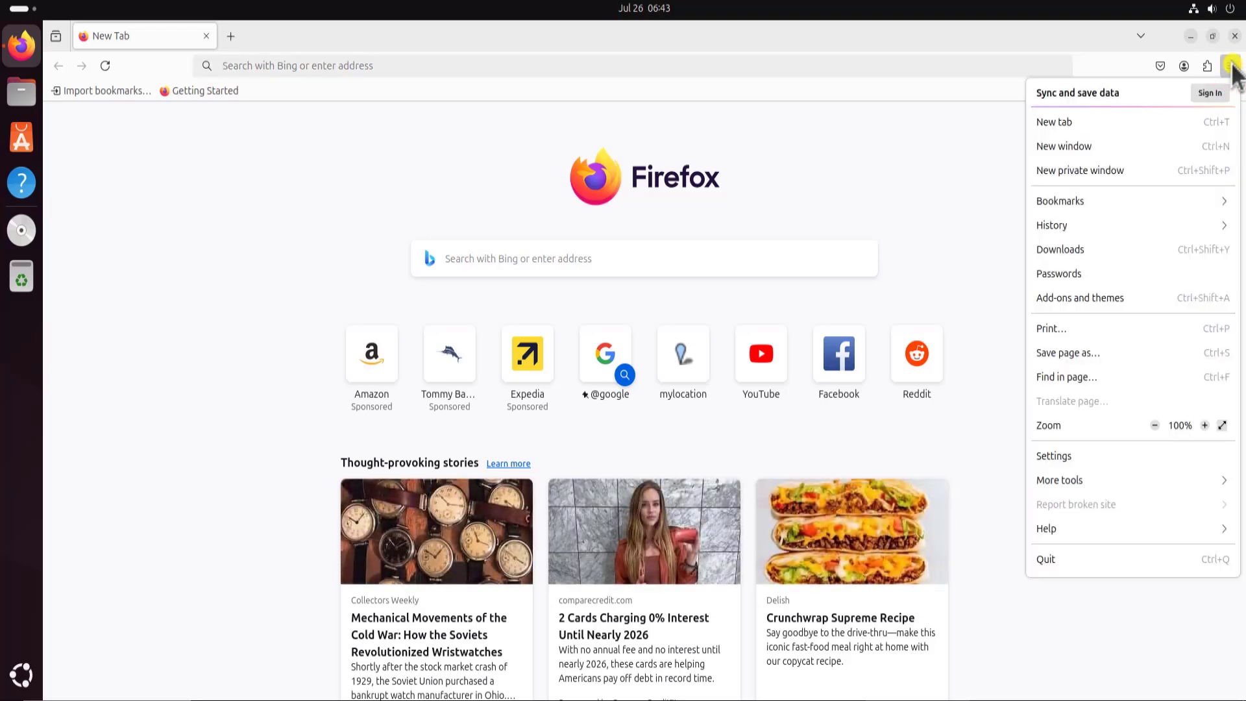
{"action": "left_click", "coordinate": [1068, 454]}
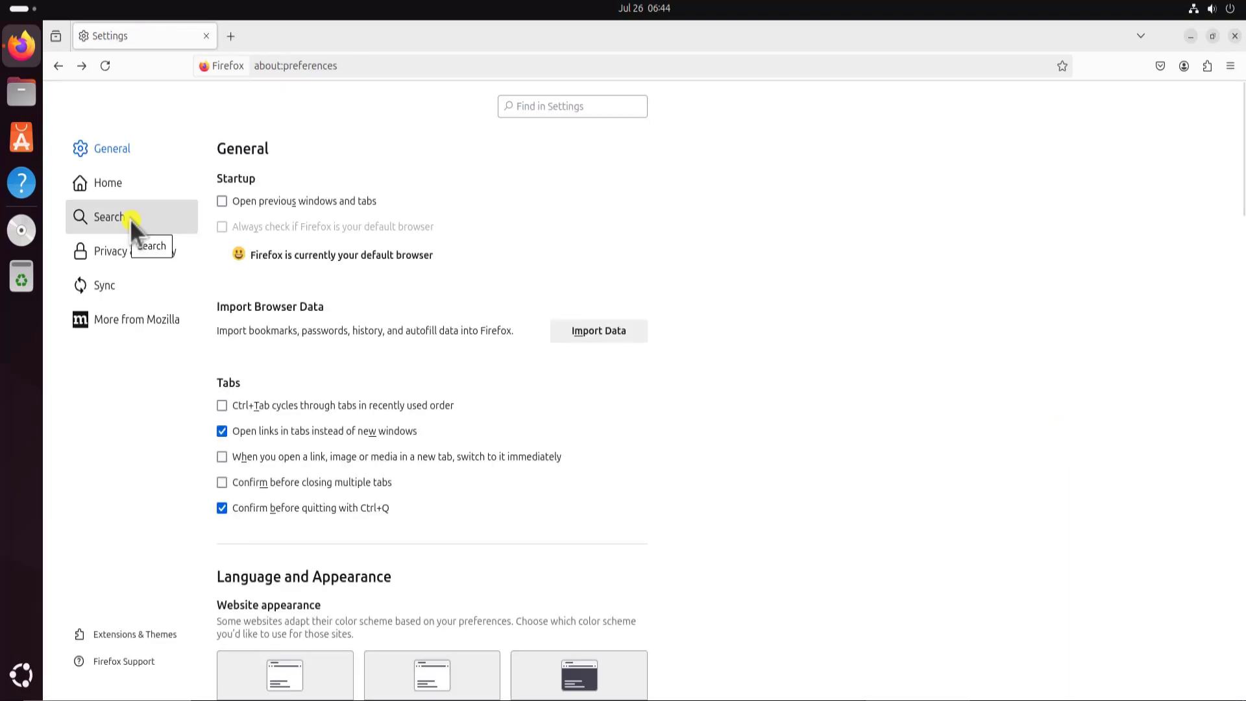
{"action": "left_click", "coordinate": [144, 216]}
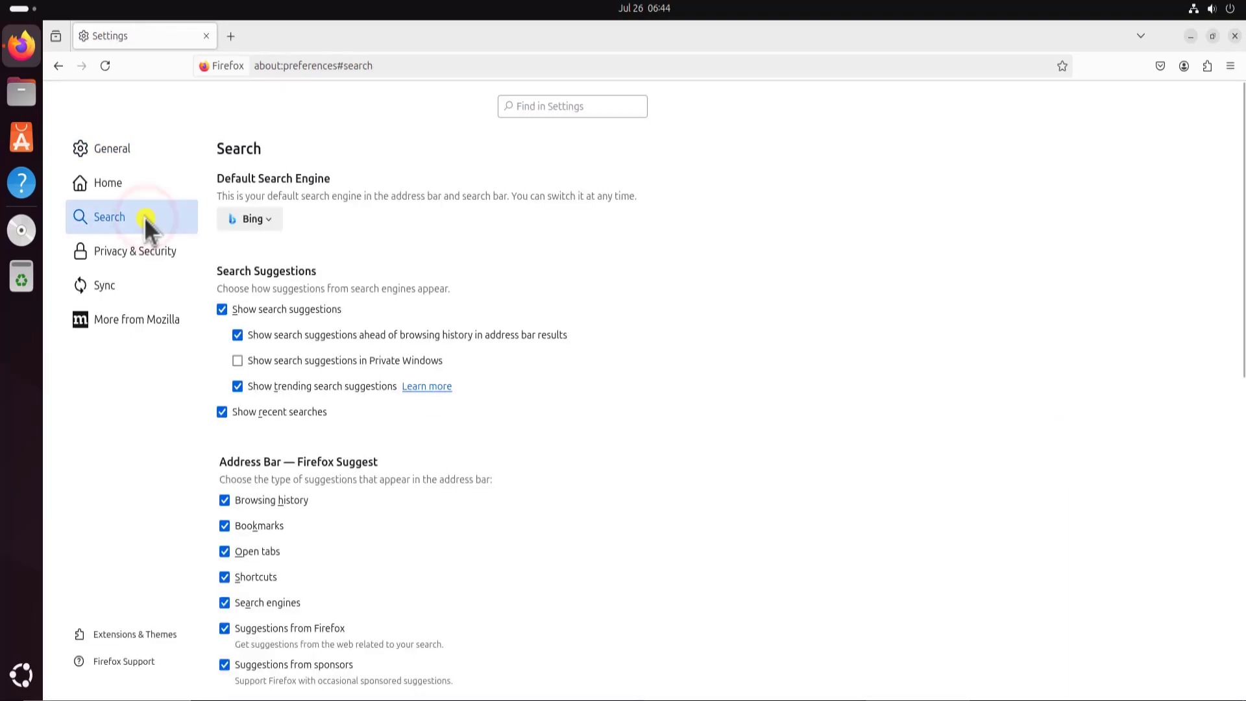
{"action": "left_click", "coordinate": [267, 219]}
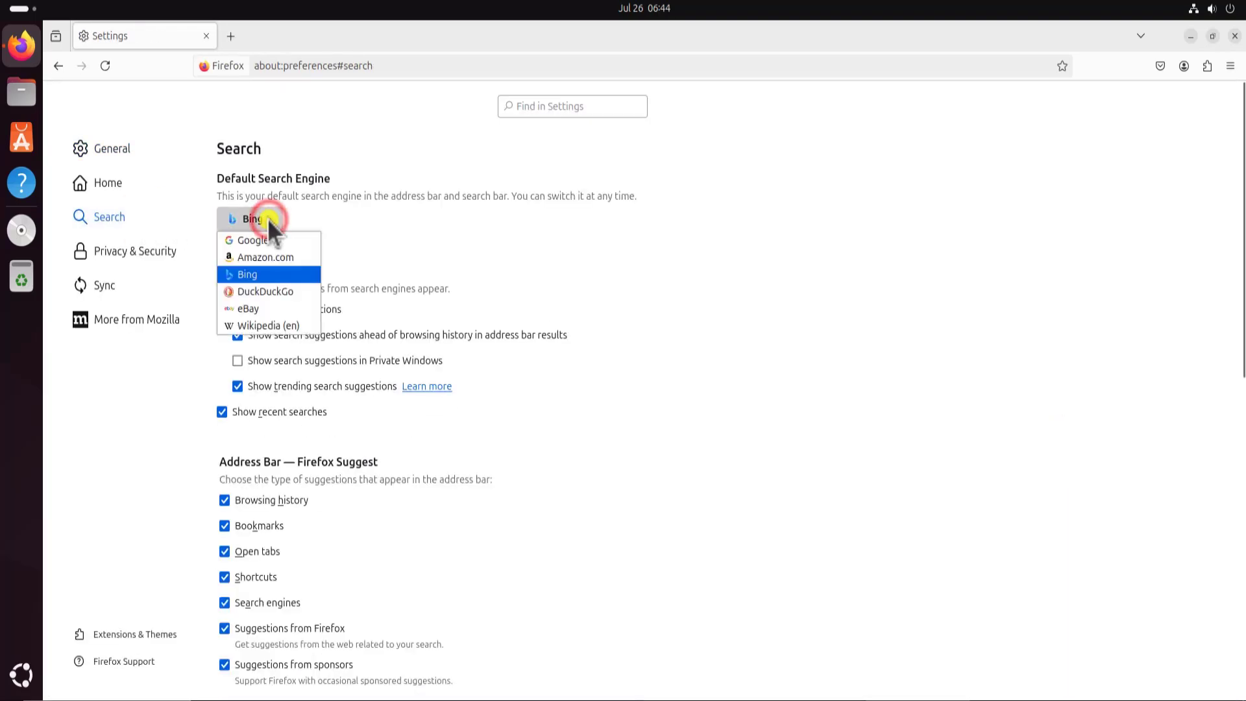
{"action": "left_click", "coordinate": [259, 278]}
Step: Close the Settings tab and search Bing for 'vpn gate' in a new tab
{"action": "left_click", "coordinate": [231, 36]}
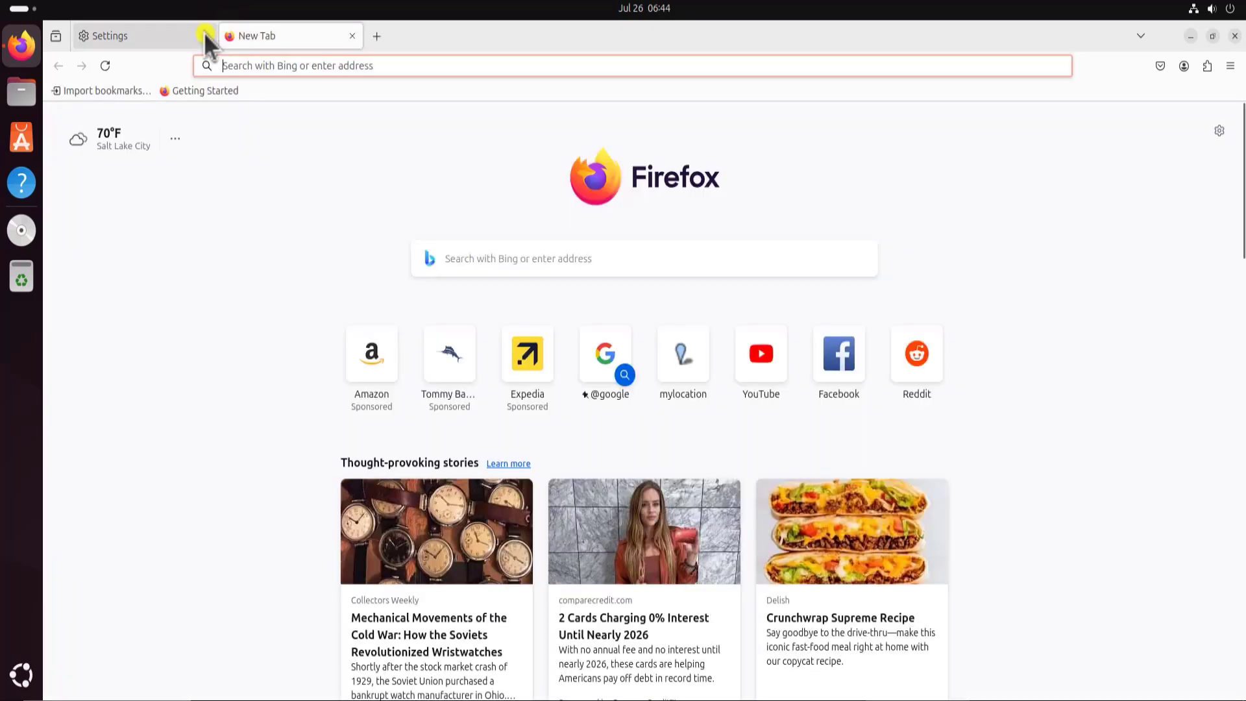
{"action": "left_click", "coordinate": [205, 36]}
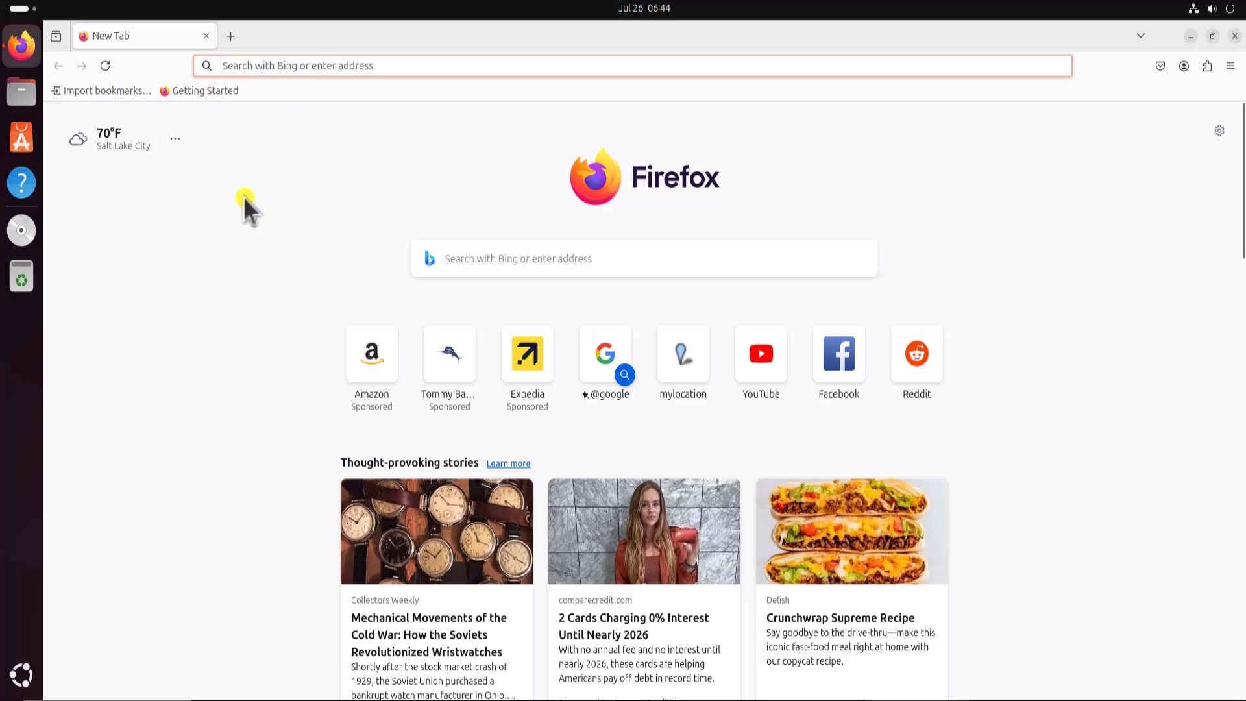
{"action": "left_click", "coordinate": [336, 65]}
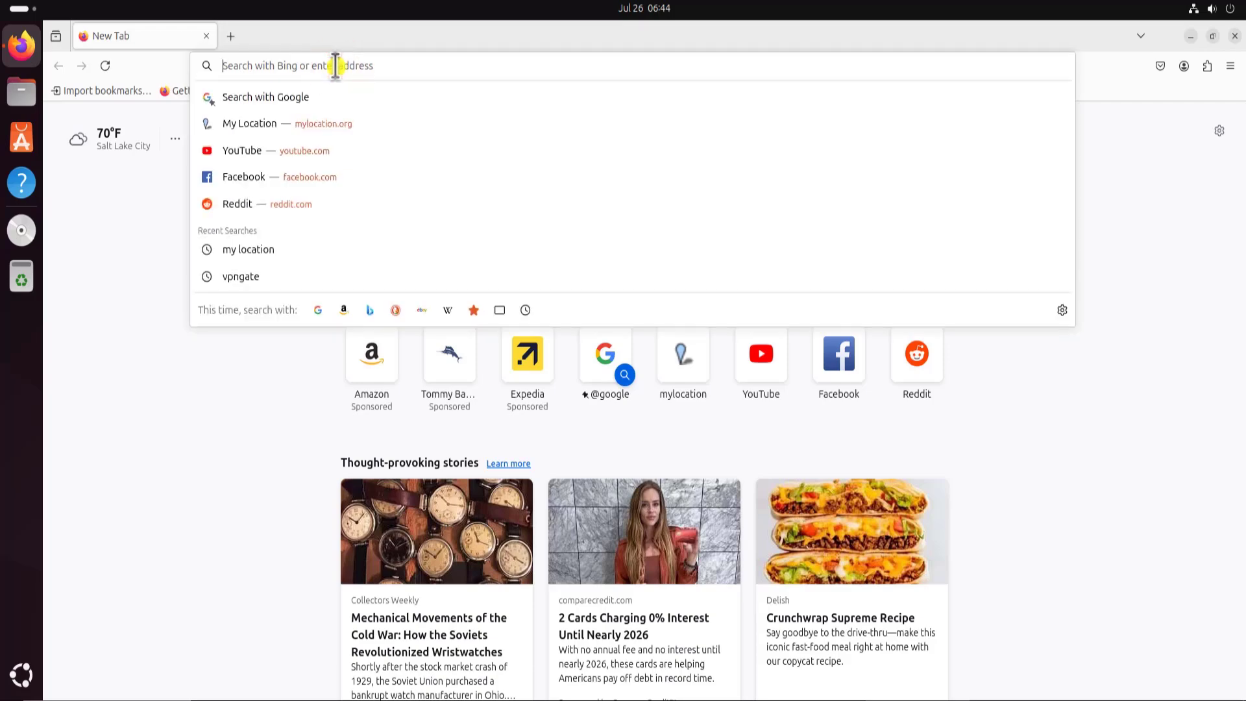
{"action": "type", "text": "vpn gate"}
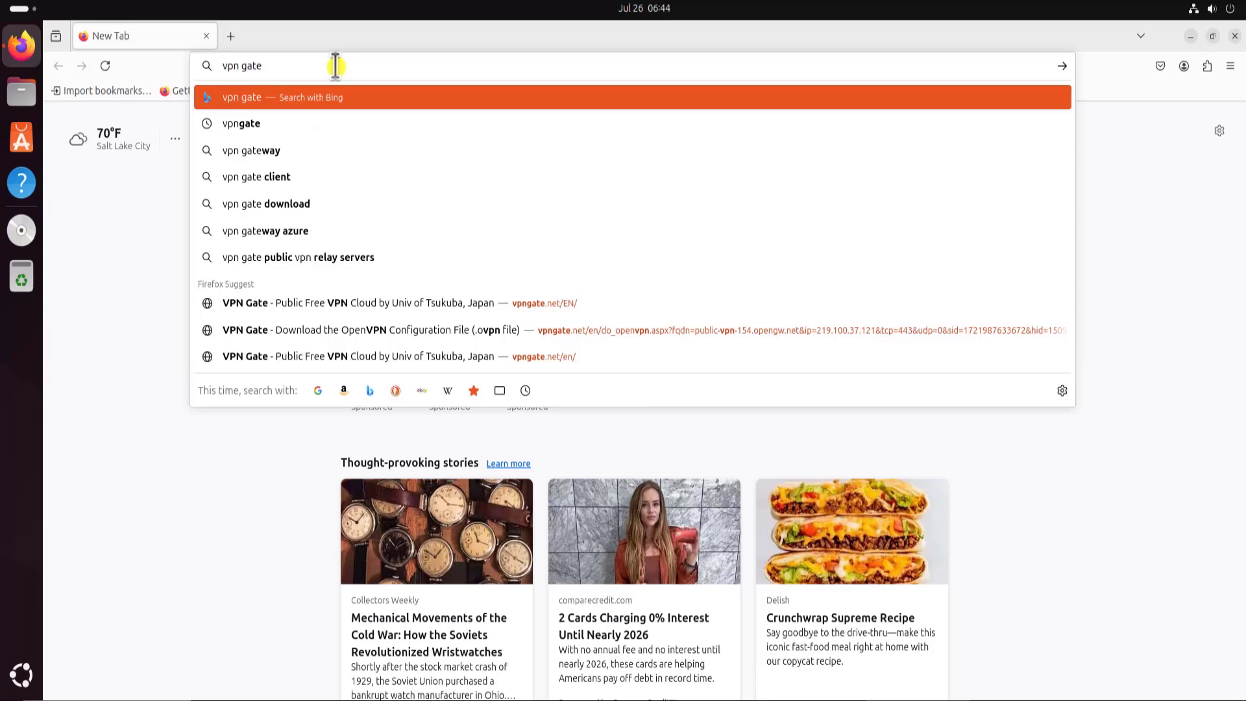
{"action": "key", "text": "Return"}
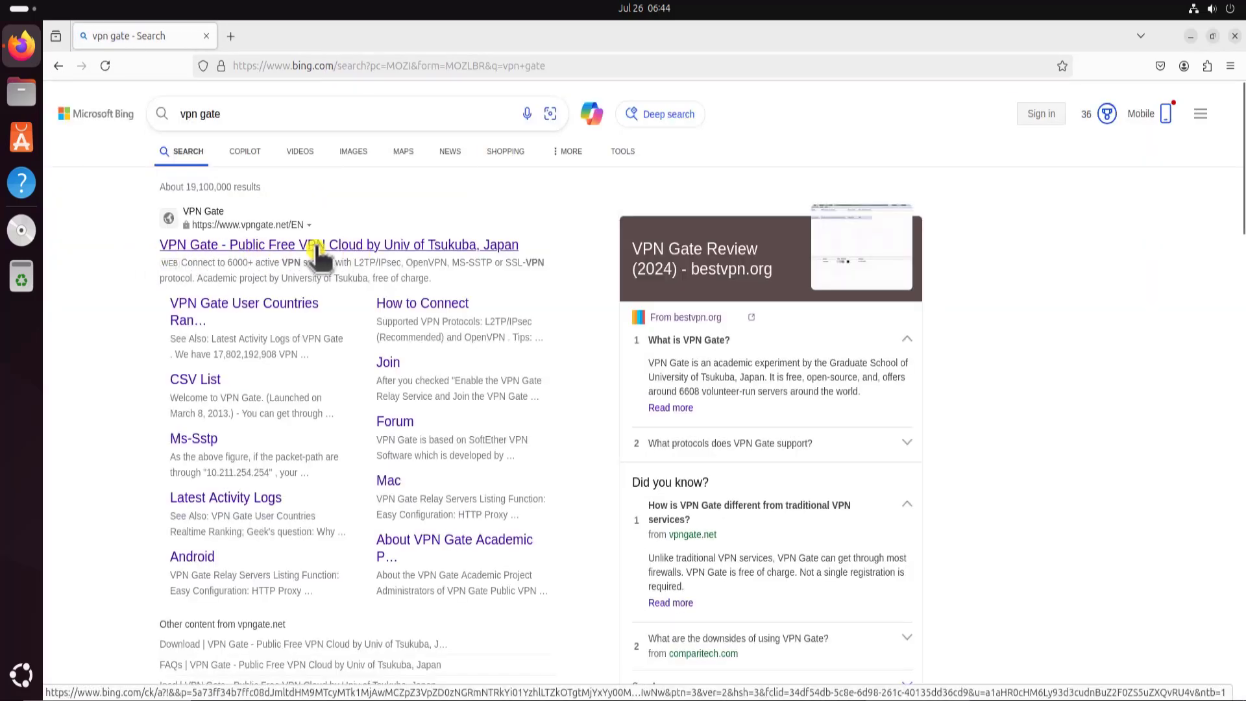
{"action": "left_click", "coordinate": [417, 250]}
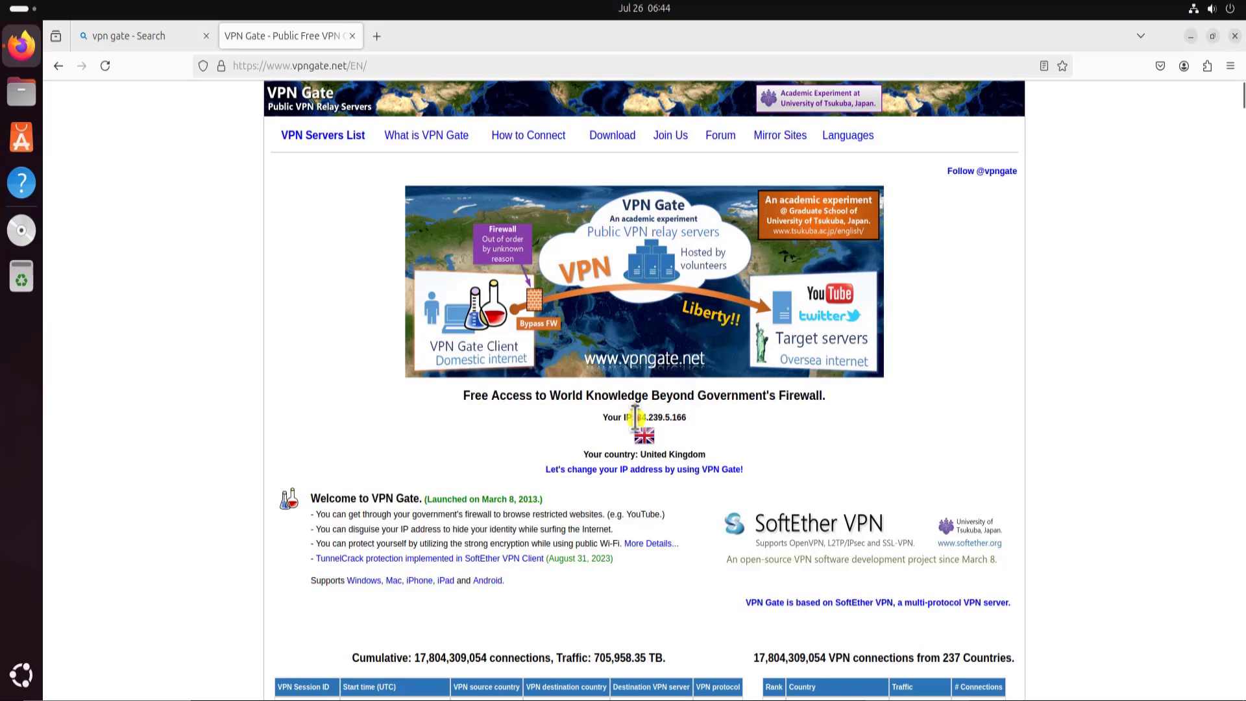
{"action": "left_click_drag", "start_coordinate": [635, 417], "coordinate": [700, 412]}
{"action": "left_click_drag", "start_coordinate": [635, 454], "coordinate": [676, 454]}
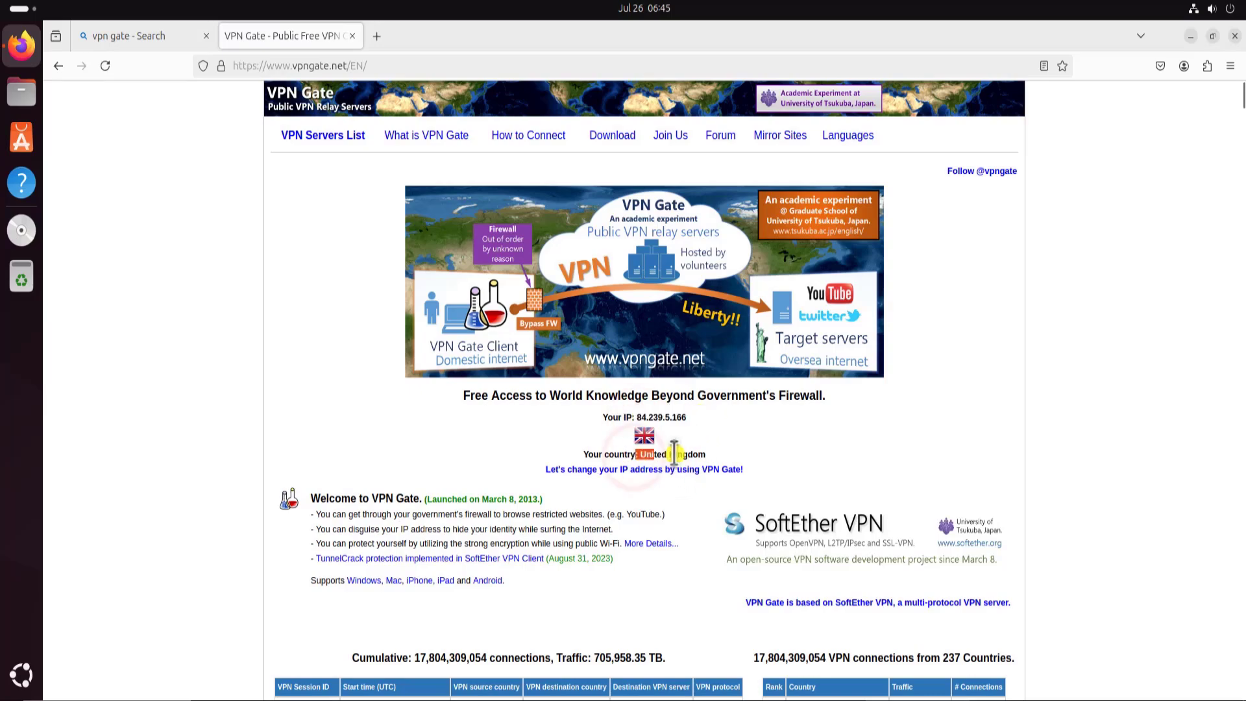
{"action": "scroll", "coordinate": [1104, 400], "scroll_direction": "down", "scroll_amount": 4}
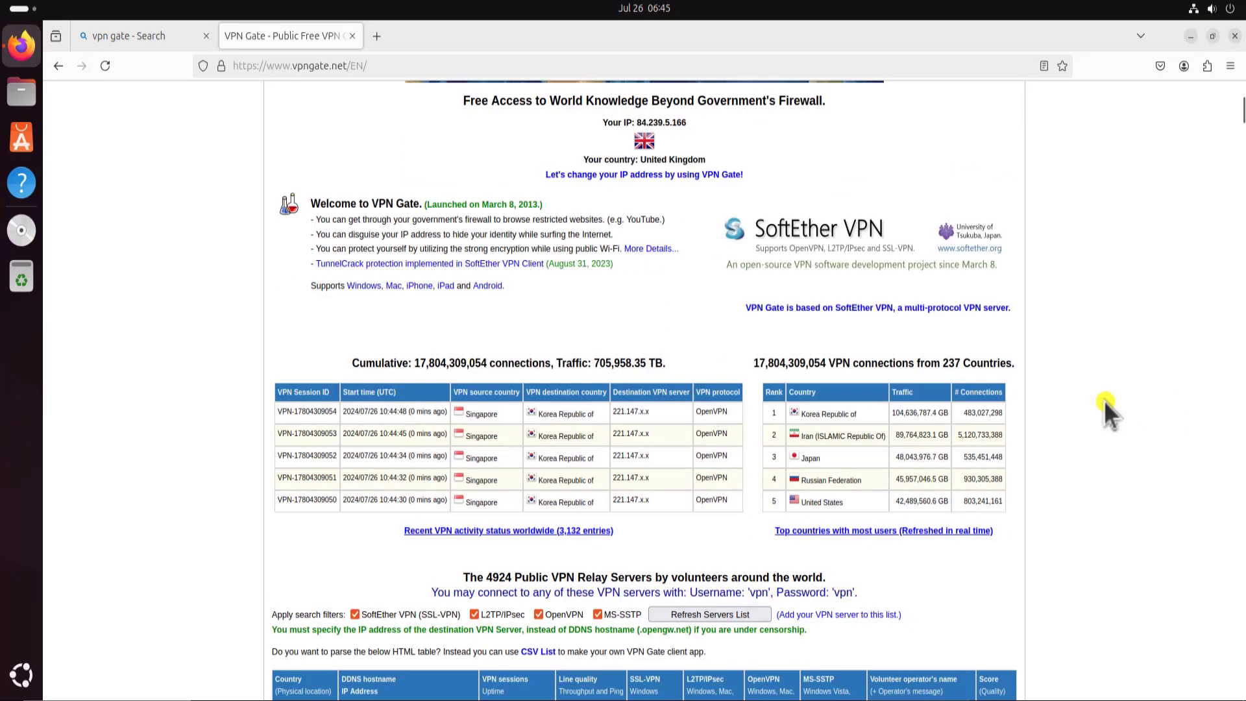
{"action": "scroll", "coordinate": [1136, 400], "scroll_direction": "down", "scroll_amount": 1}
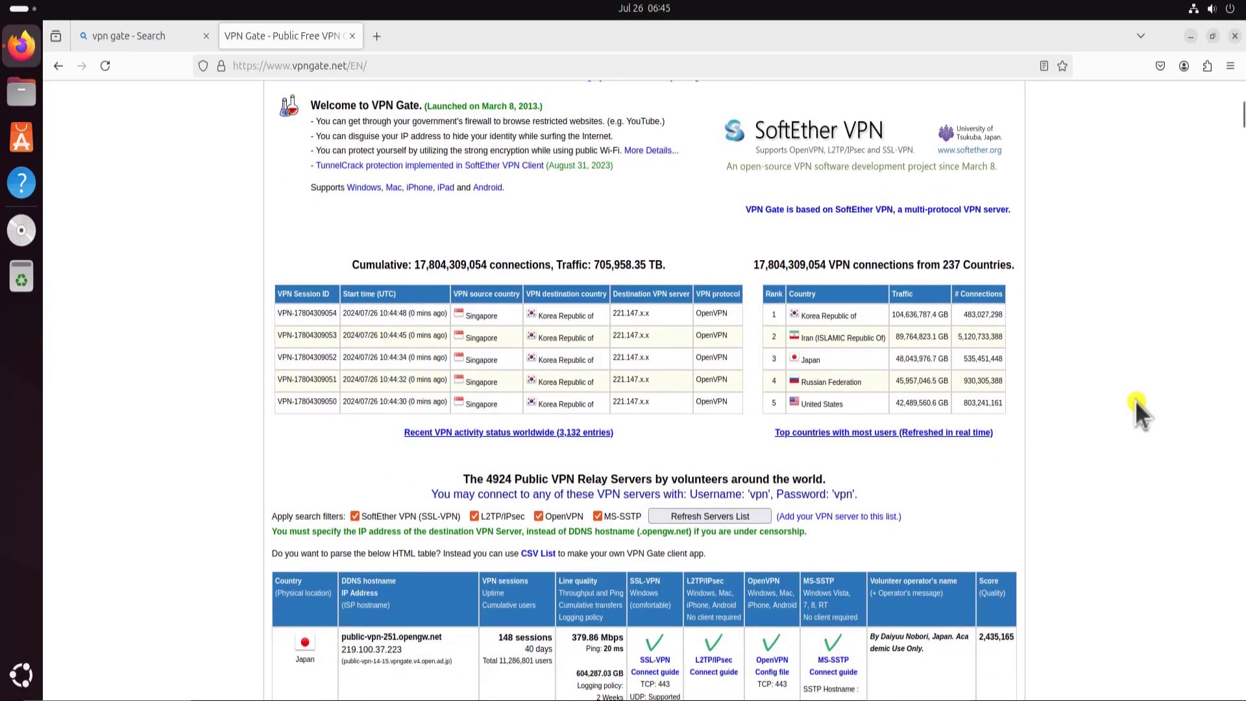
{"action": "scroll", "coordinate": [1137, 375], "scroll_direction": "down", "scroll_amount": 2}
{"action": "scroll", "coordinate": [1137, 375], "scroll_direction": "down", "scroll_amount": 1}
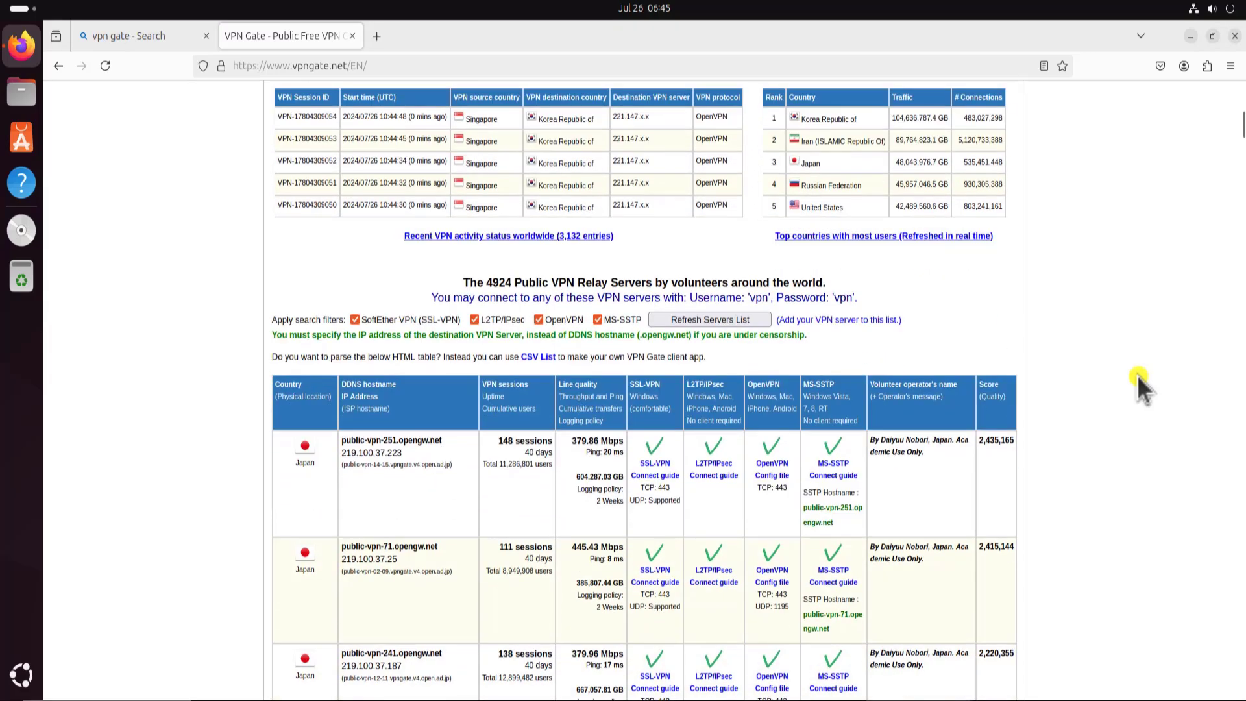
{"action": "scroll", "coordinate": [1137, 375], "scroll_direction": "down", "scroll_amount": 3}
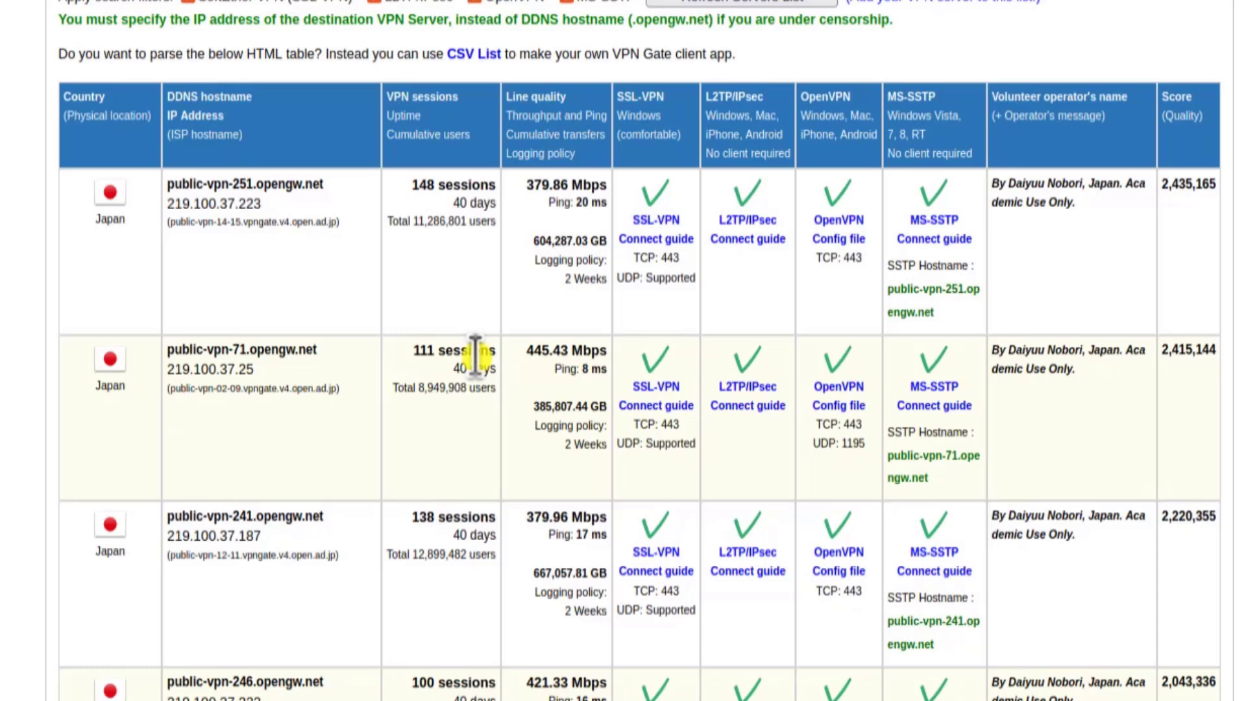
{"action": "left_click_drag", "start_coordinate": [527, 352], "coordinate": [582, 351]}
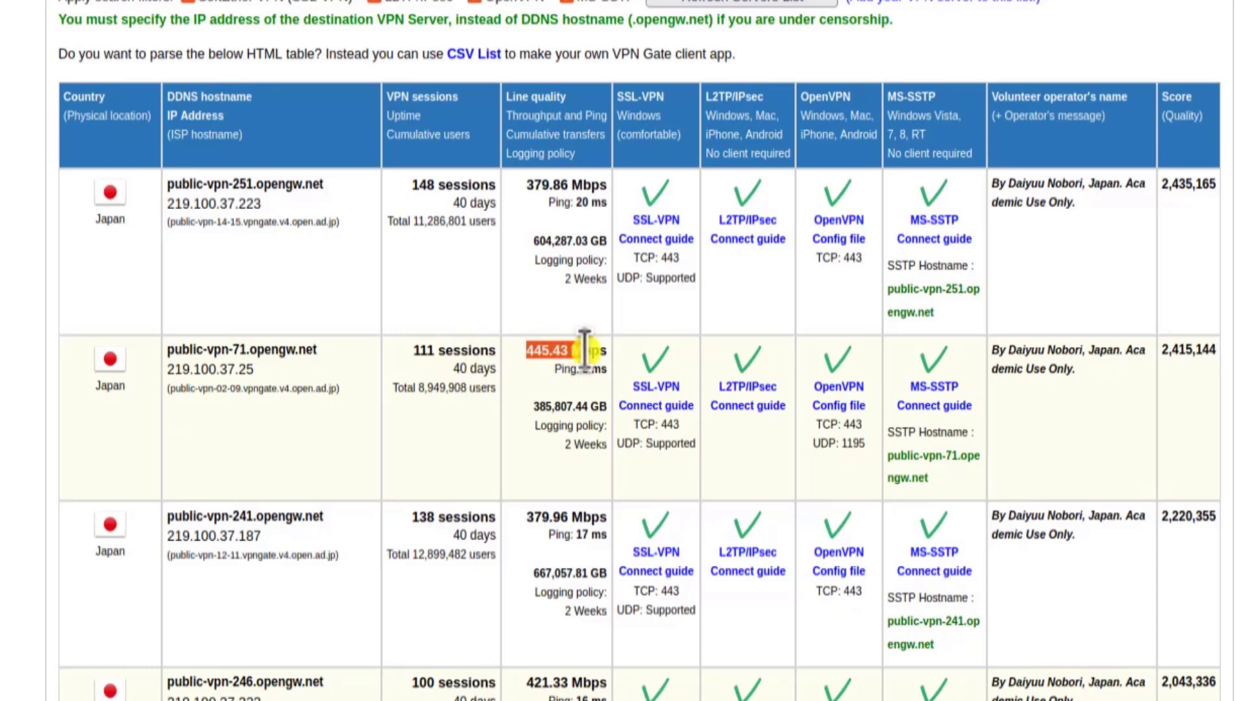
{"action": "scroll", "coordinate": [556, 412], "scroll_direction": "down", "scroll_amount": 6}
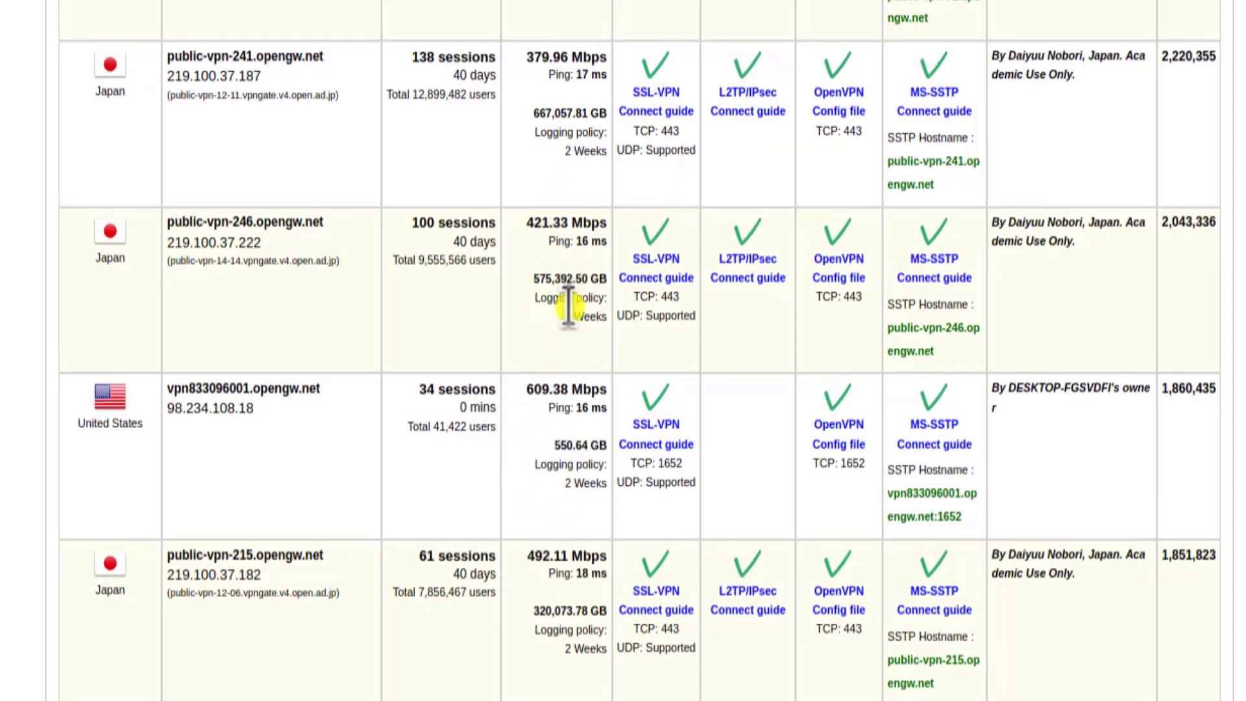
{"action": "scroll", "coordinate": [569, 310], "scroll_direction": "up", "scroll_amount": 2}
{"action": "scroll", "coordinate": [571, 306], "scroll_direction": "down", "scroll_amount": 8}
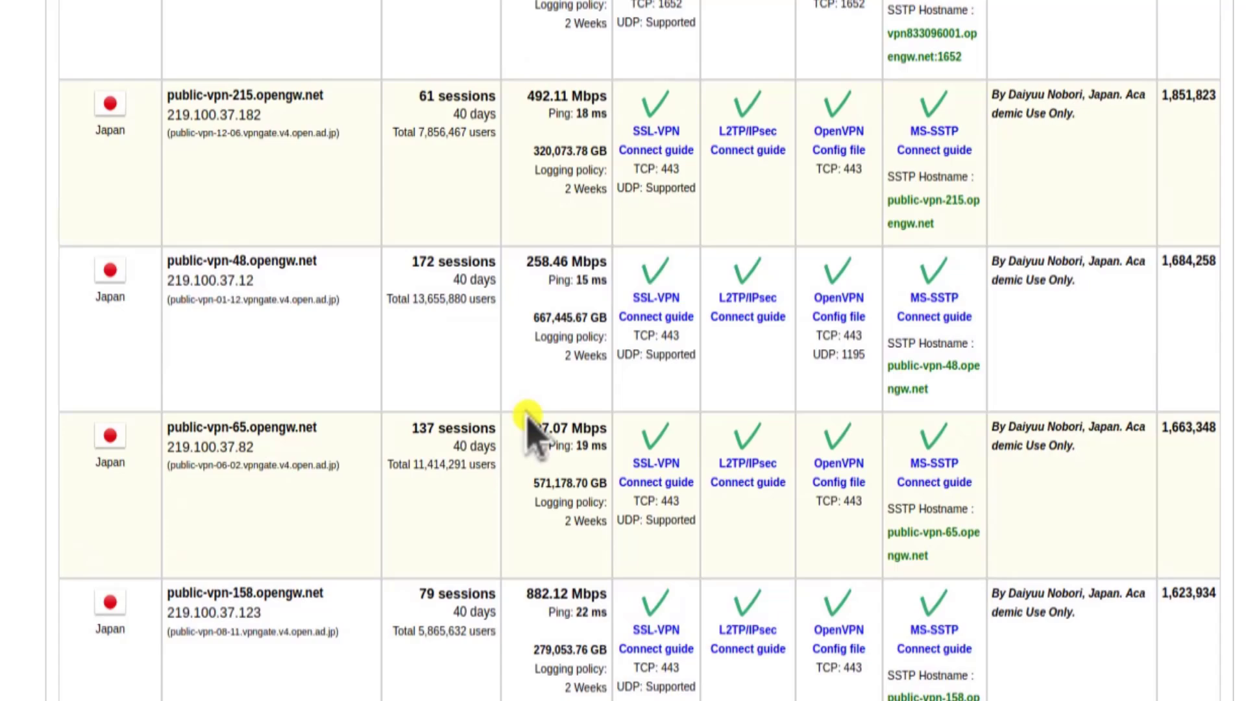
{"action": "scroll", "coordinate": [529, 431], "scroll_direction": "up", "scroll_amount": 6}
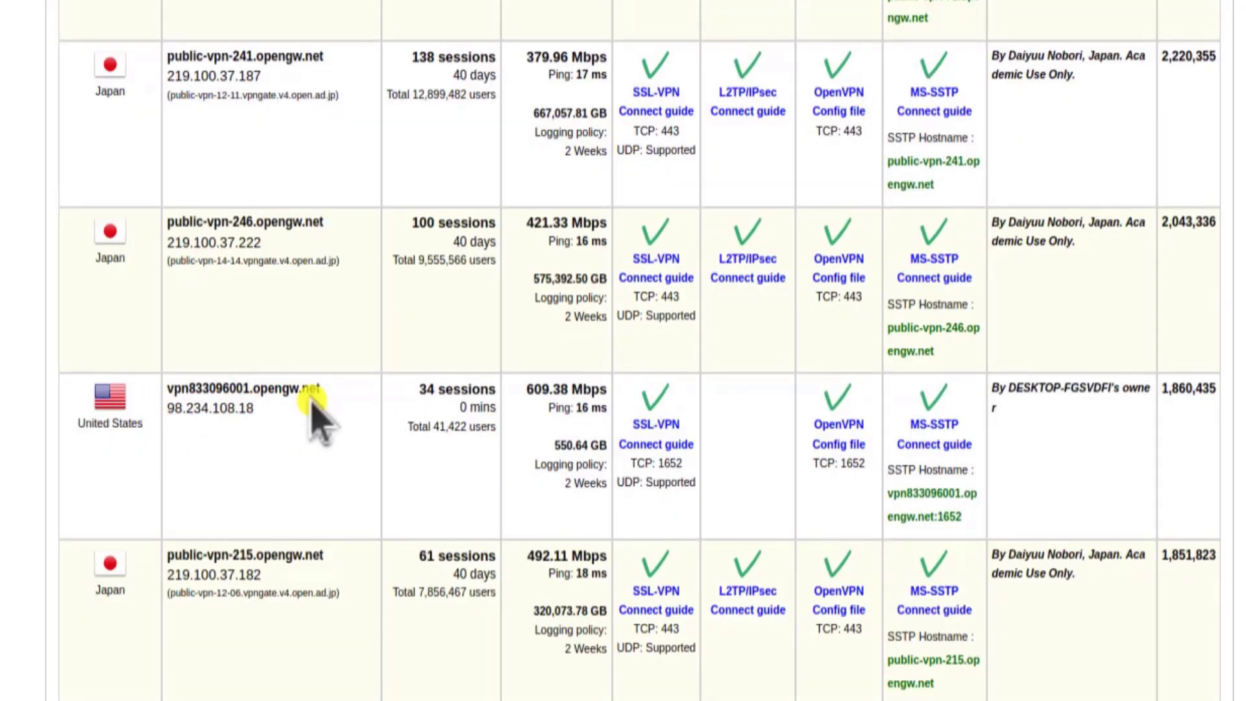
{"action": "scroll", "coordinate": [292, 256], "scroll_direction": "up", "scroll_amount": 6}
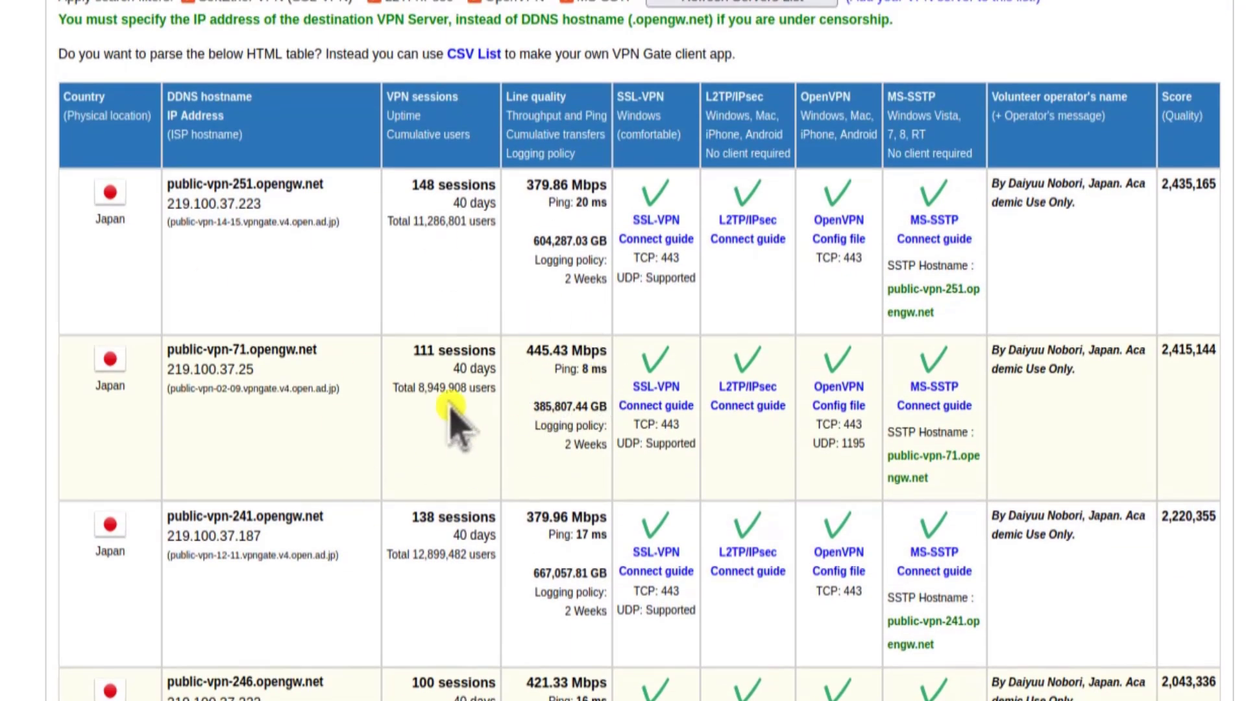
{"action": "scroll", "coordinate": [510, 448], "scroll_direction": "down", "scroll_amount": 6}
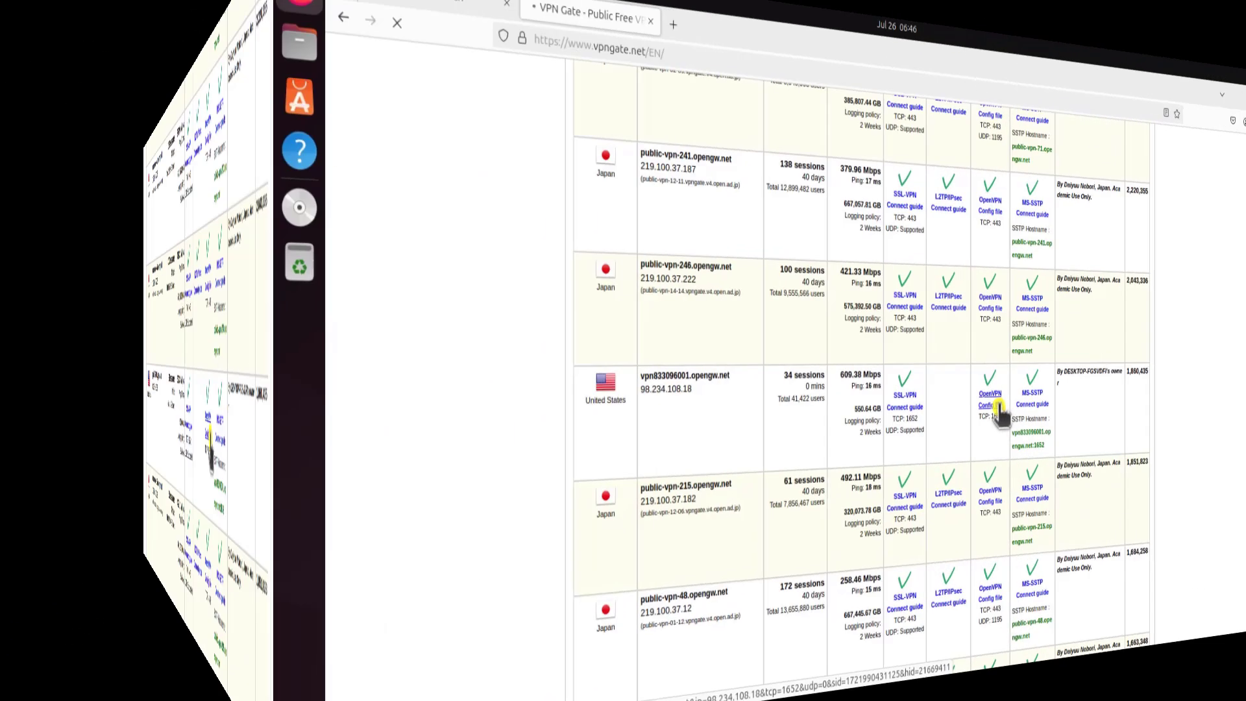
Step: Download the DDNS-hostname OpenVPN config file for the US server vpn833096001.opengw.net
{"action": "left_click", "coordinate": [855, 444]}
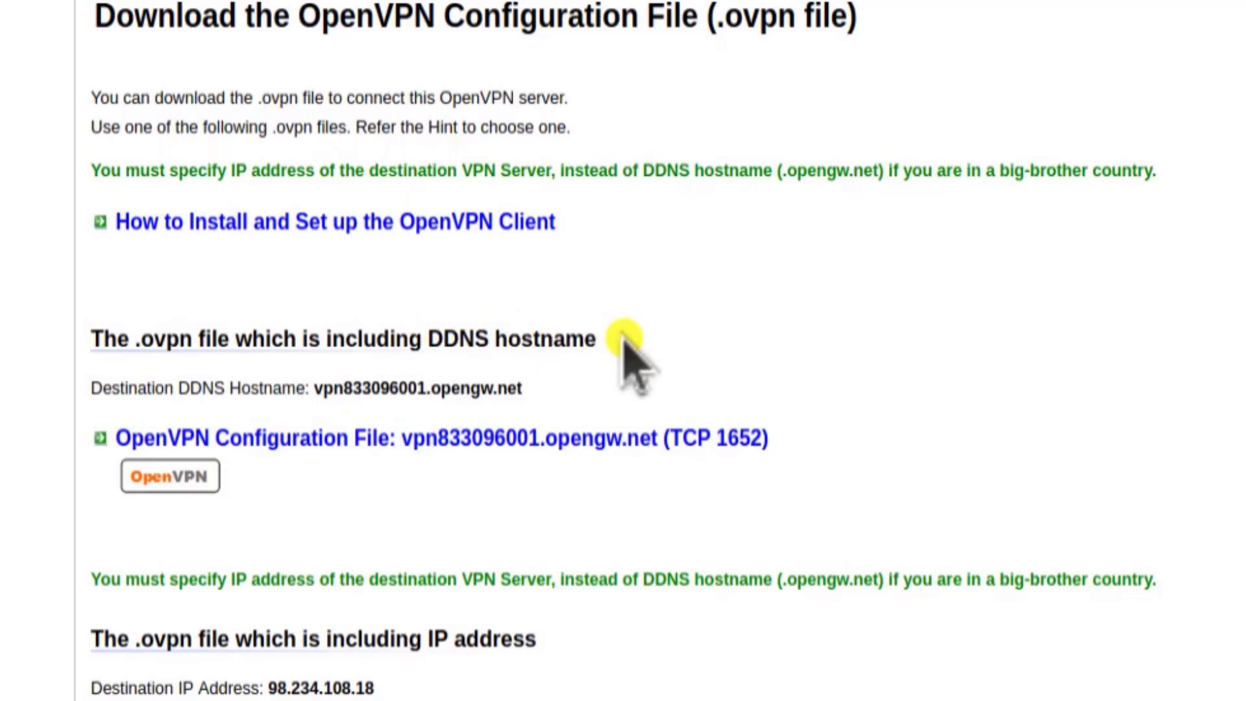
{"action": "left_click", "coordinate": [477, 440]}
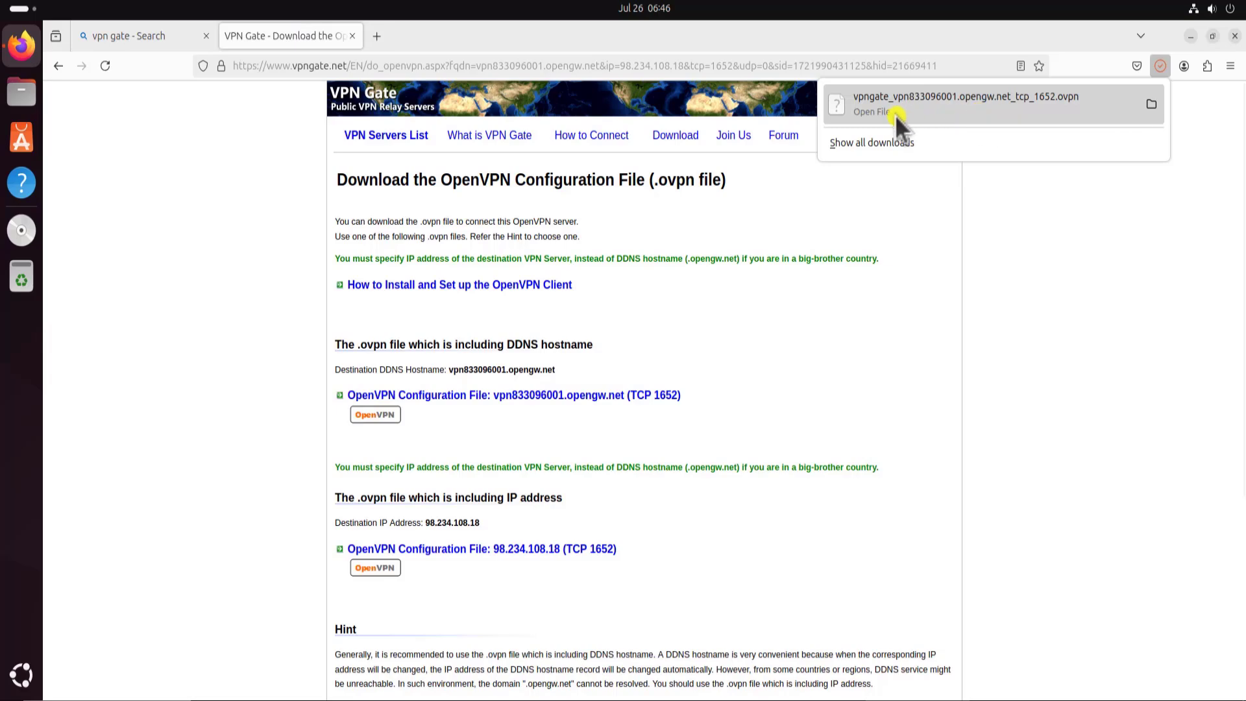
Step: Show vpngate_vpn833096001.opengw.net_tcp_1652.ovpn in the Downloads folder, then close the folder
{"action": "left_click", "coordinate": [1150, 104]}
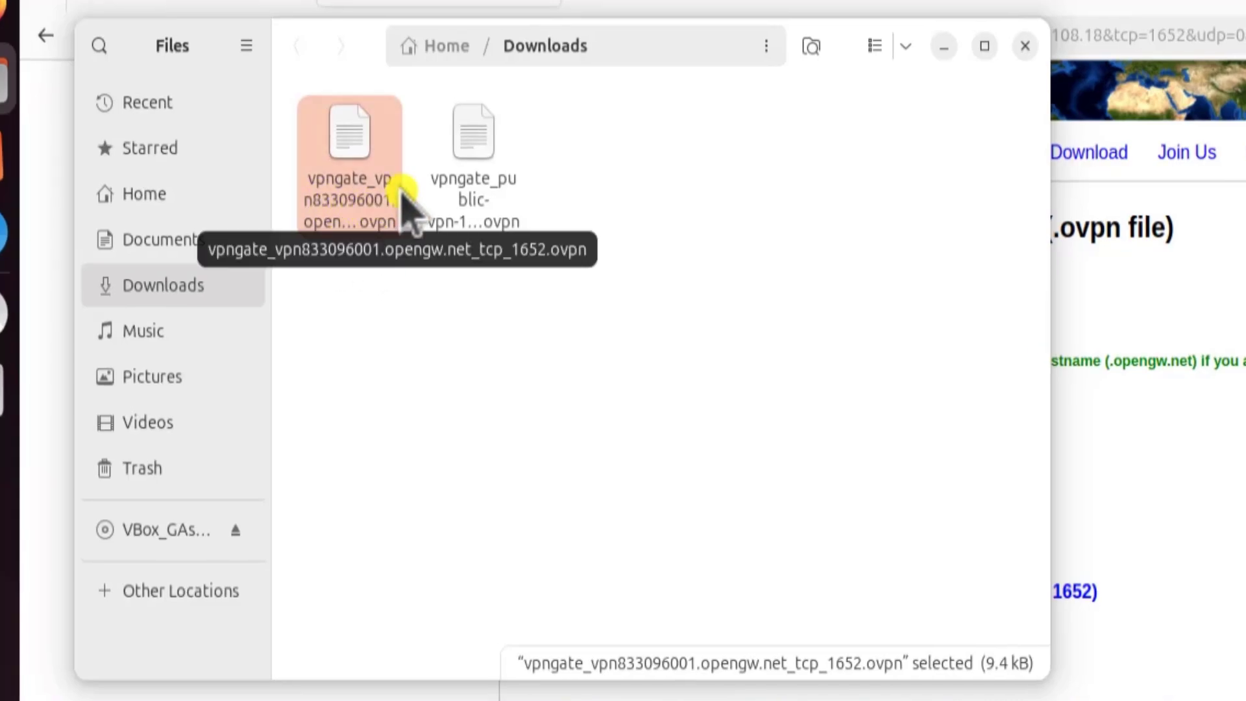
{"action": "left_click", "coordinate": [1024, 45]}
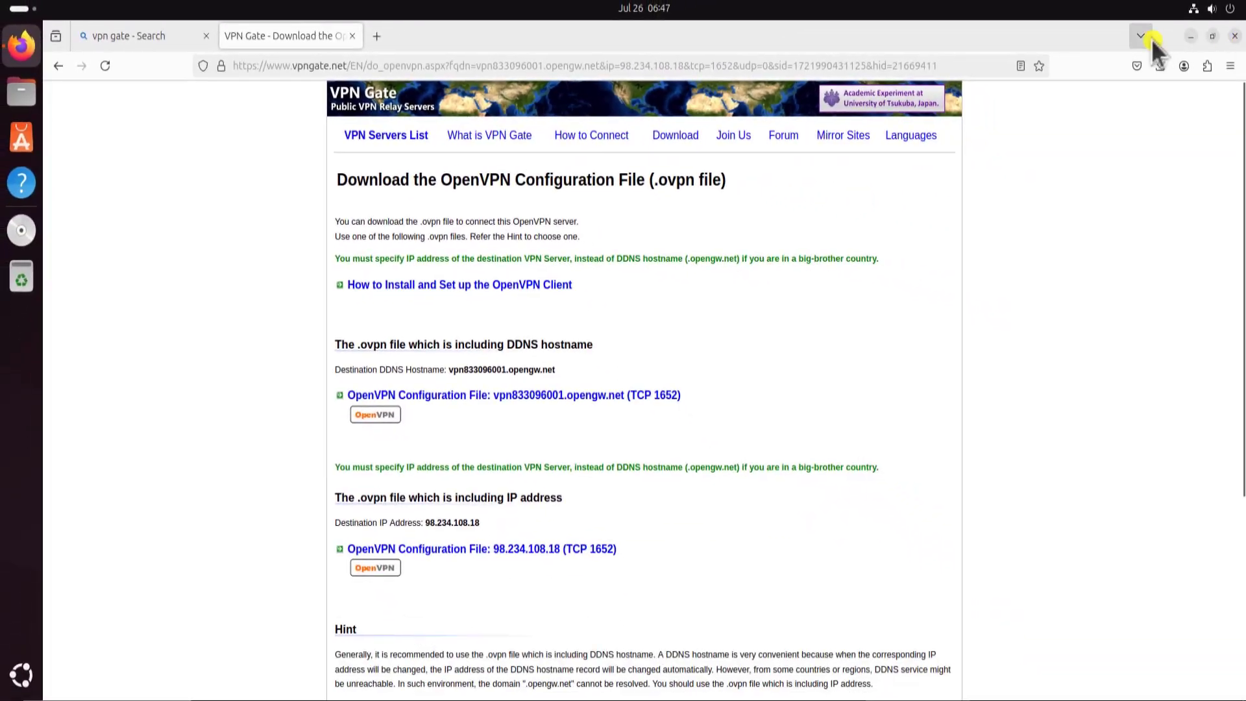
Step: Minimize Firefox and bring up the Network page of Ubuntu Settings
{"action": "left_click", "coordinate": [1190, 37]}
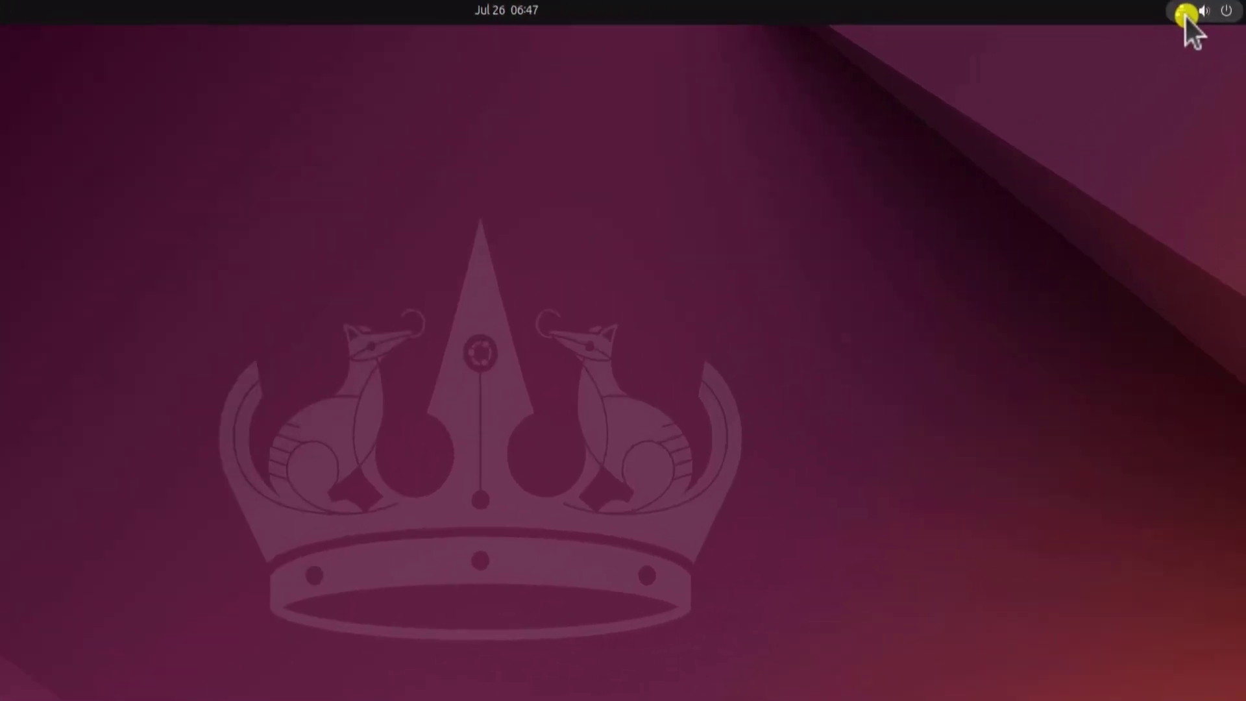
{"action": "left_click", "coordinate": [1194, 9]}
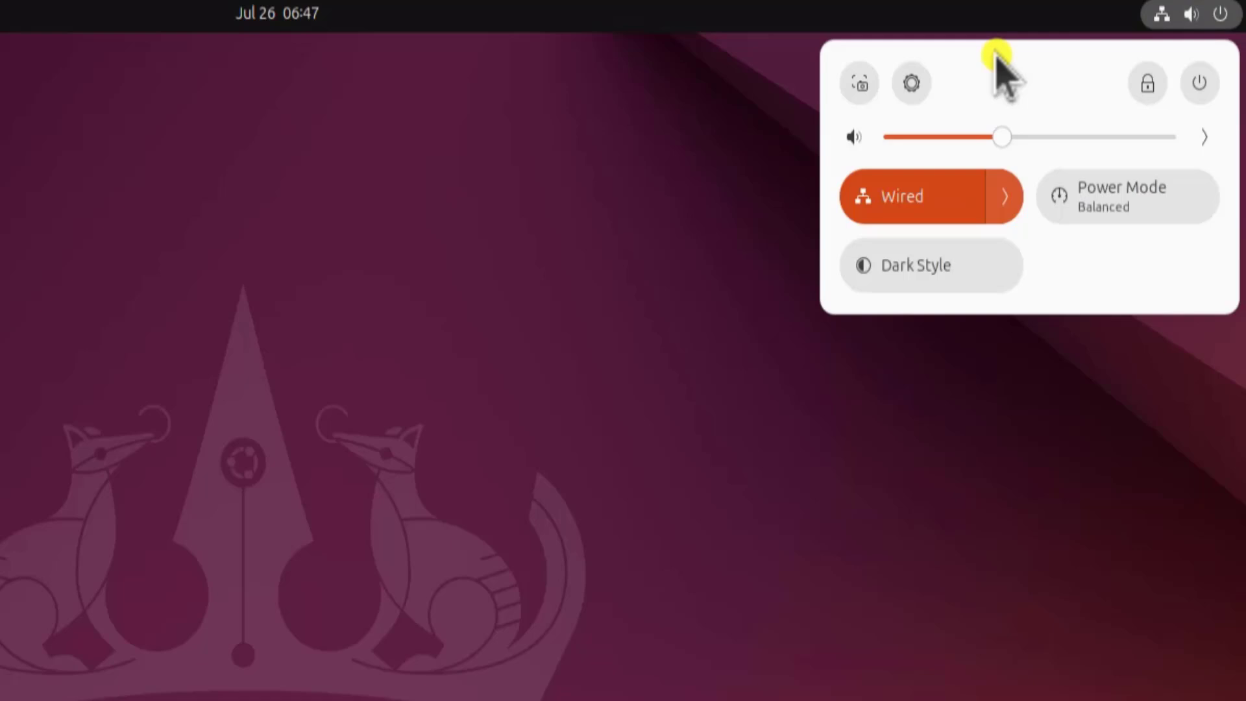
{"action": "left_click", "coordinate": [911, 84]}
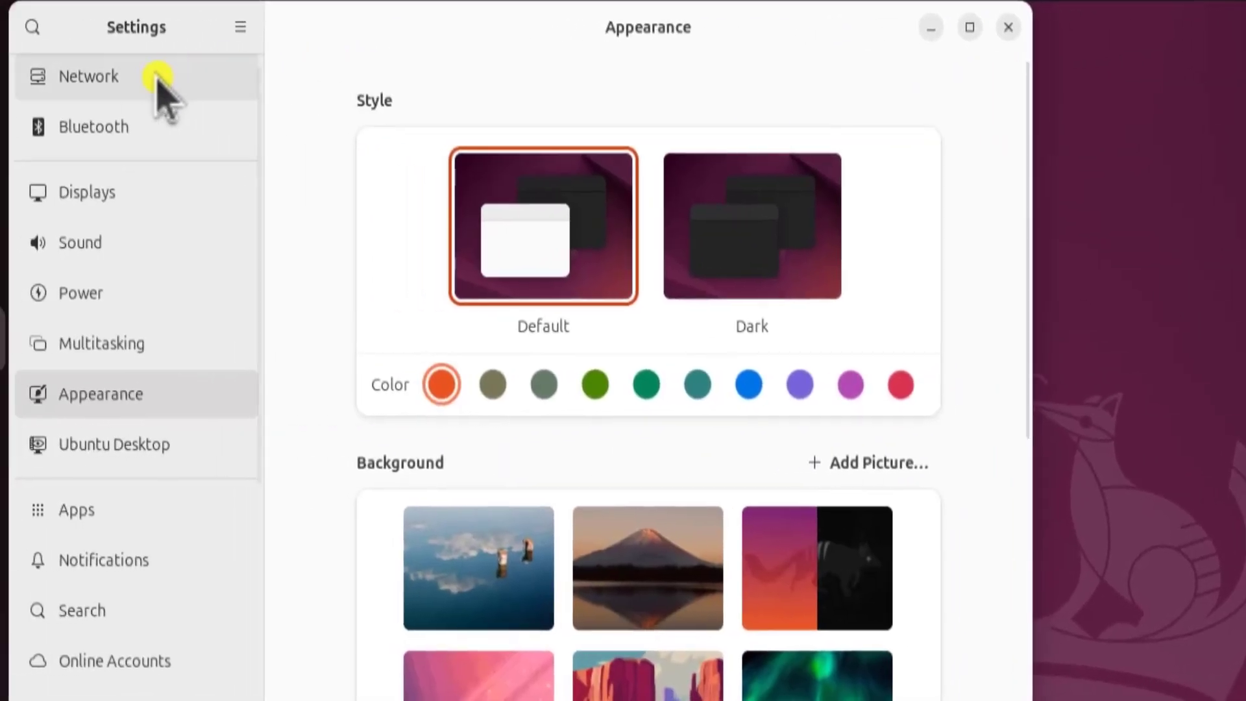
{"action": "left_click", "coordinate": [158, 78]}
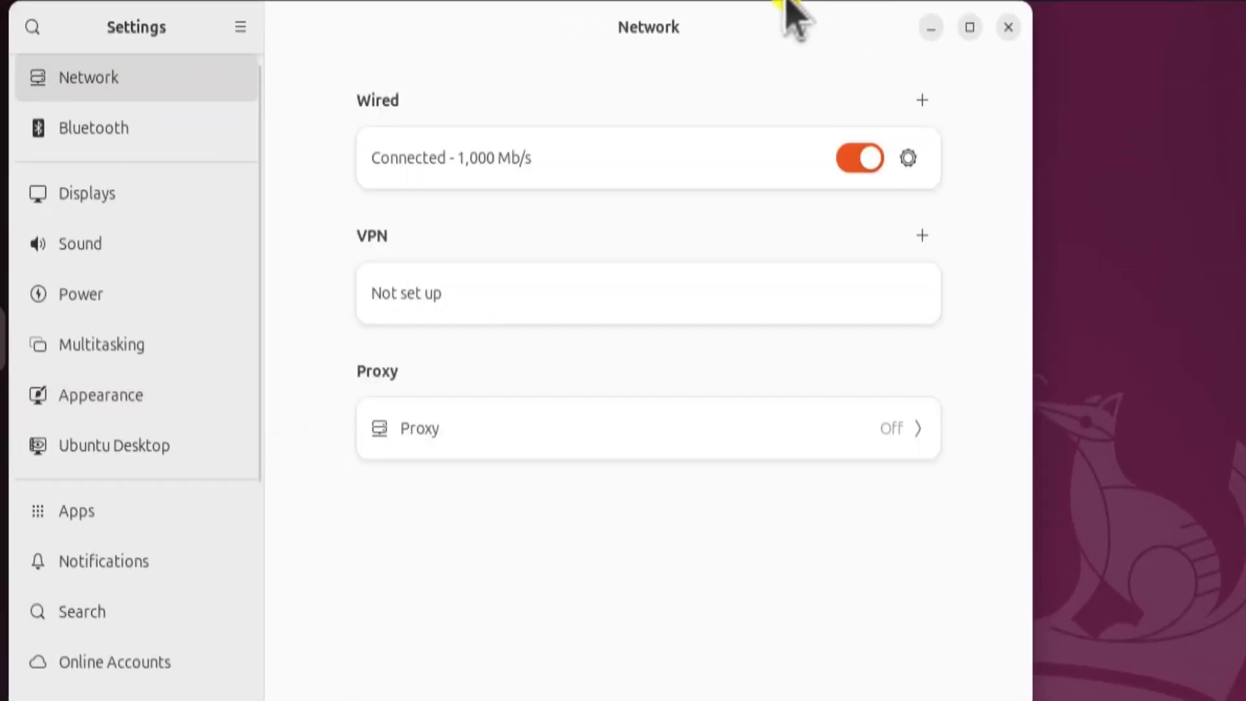
{"action": "left_click_drag", "start_coordinate": [690, 28], "coordinate": [1211, 109]}
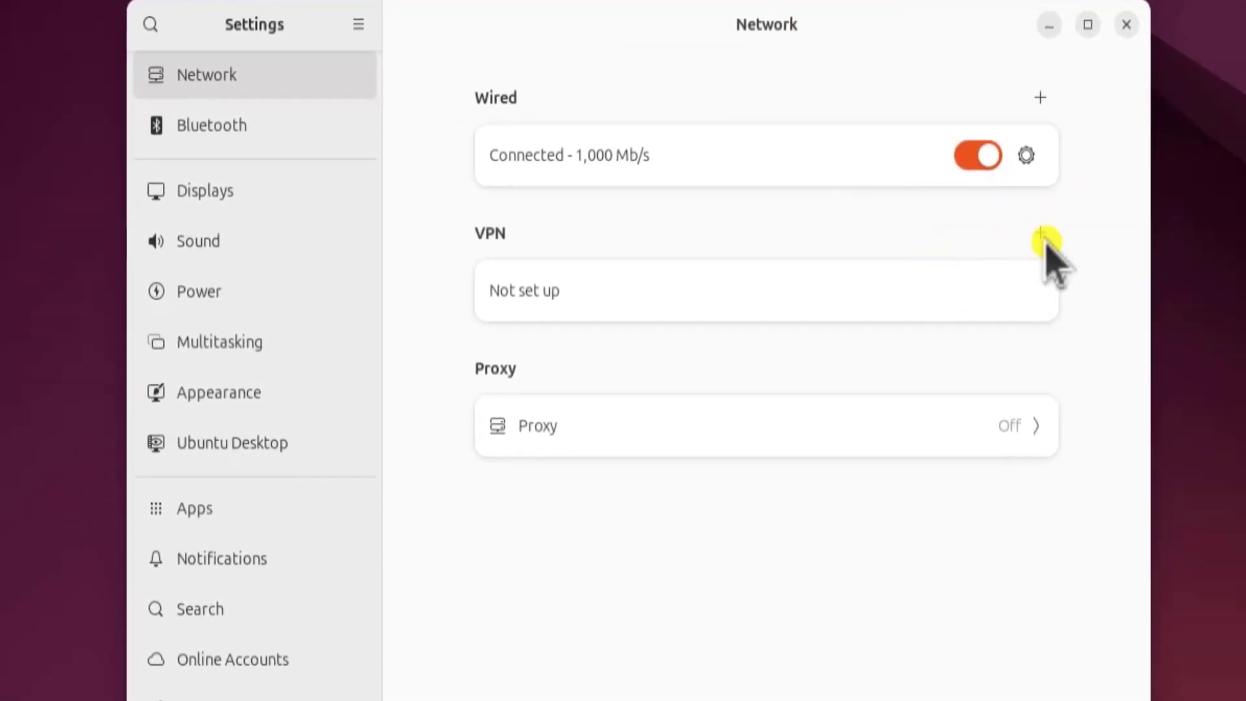
Step: Import vpngate_vpn833096001.opengw.net_tcp_1652.ovpn from Downloads and add it as a VPN connection
{"action": "left_click", "coordinate": [1039, 233]}
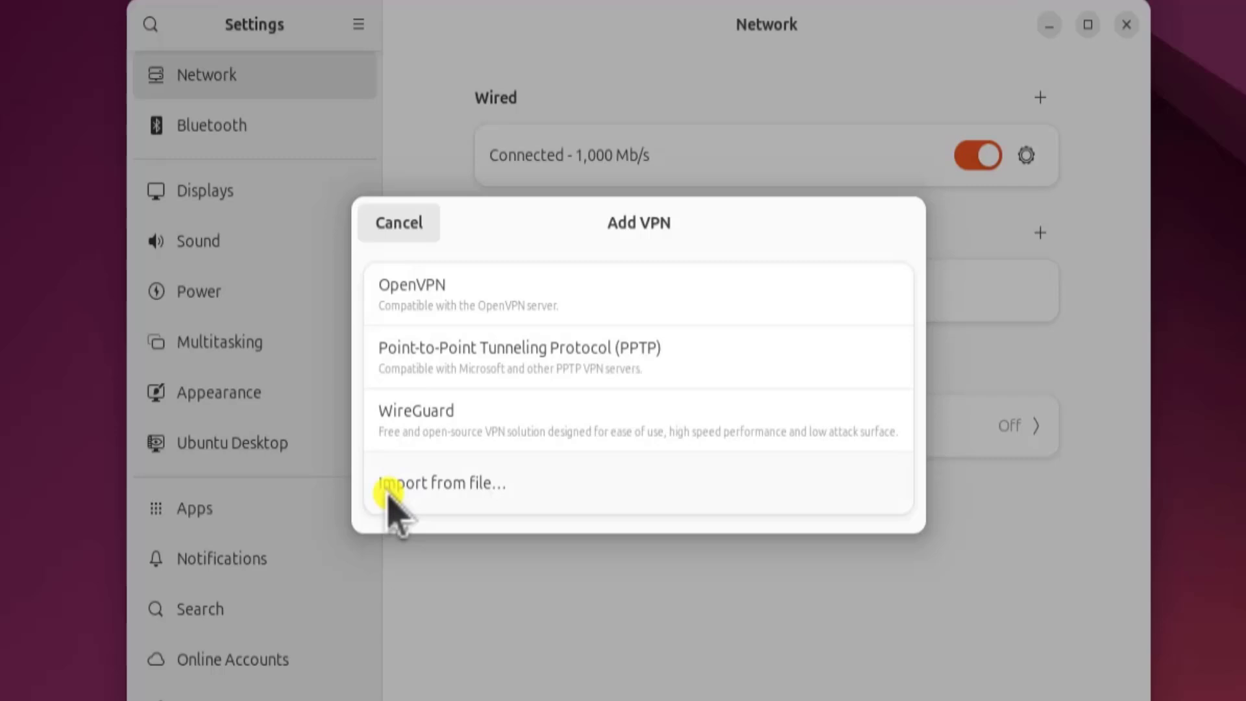
{"action": "left_click", "coordinate": [481, 494]}
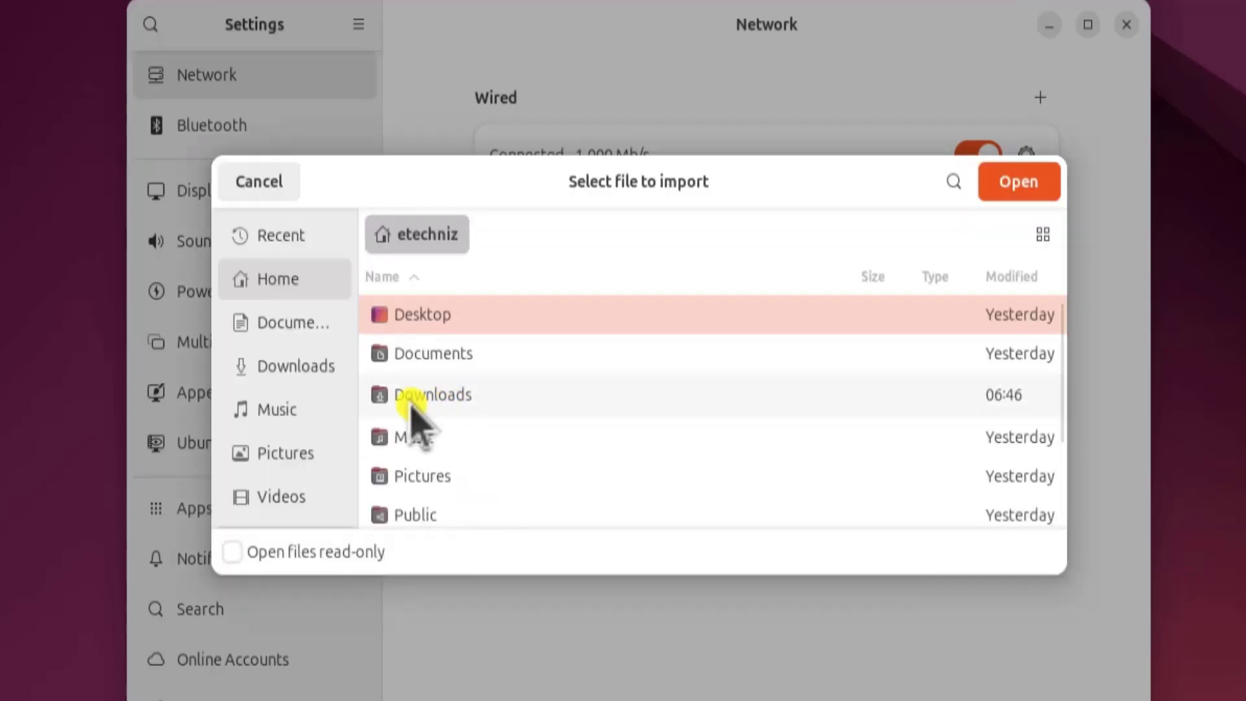
{"action": "double_click", "coordinate": [474, 396]}
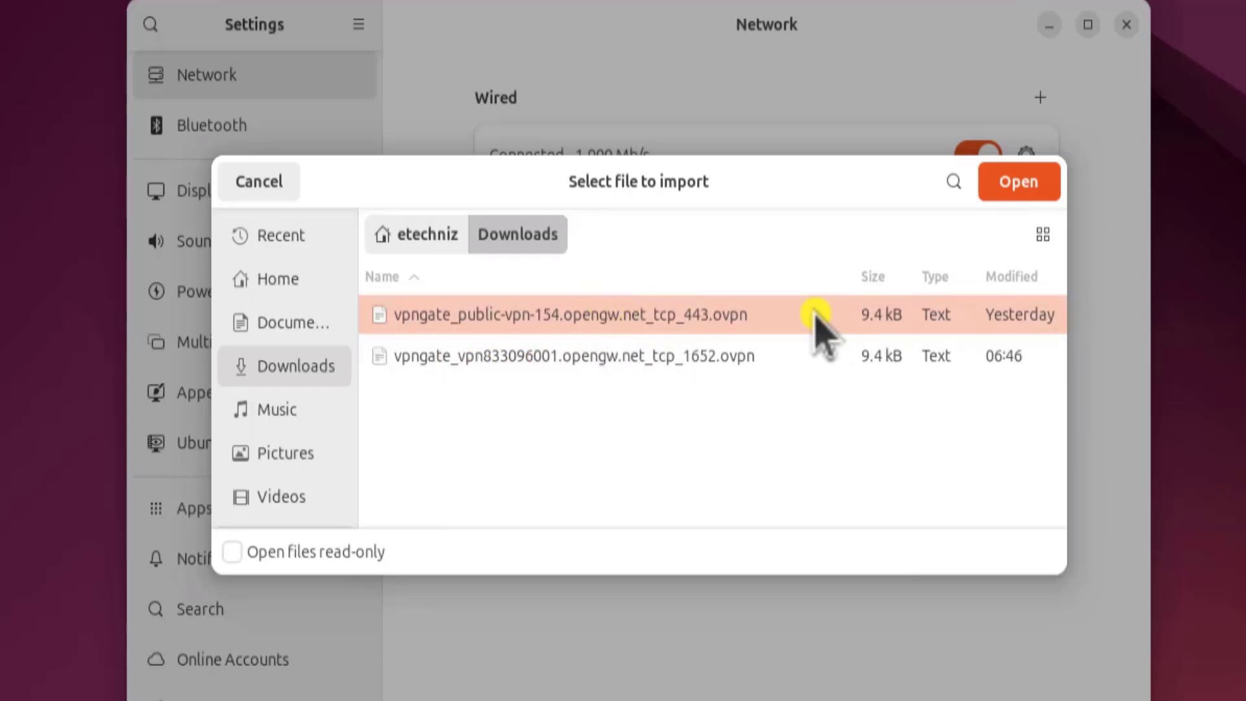
{"action": "left_click", "coordinate": [566, 355]}
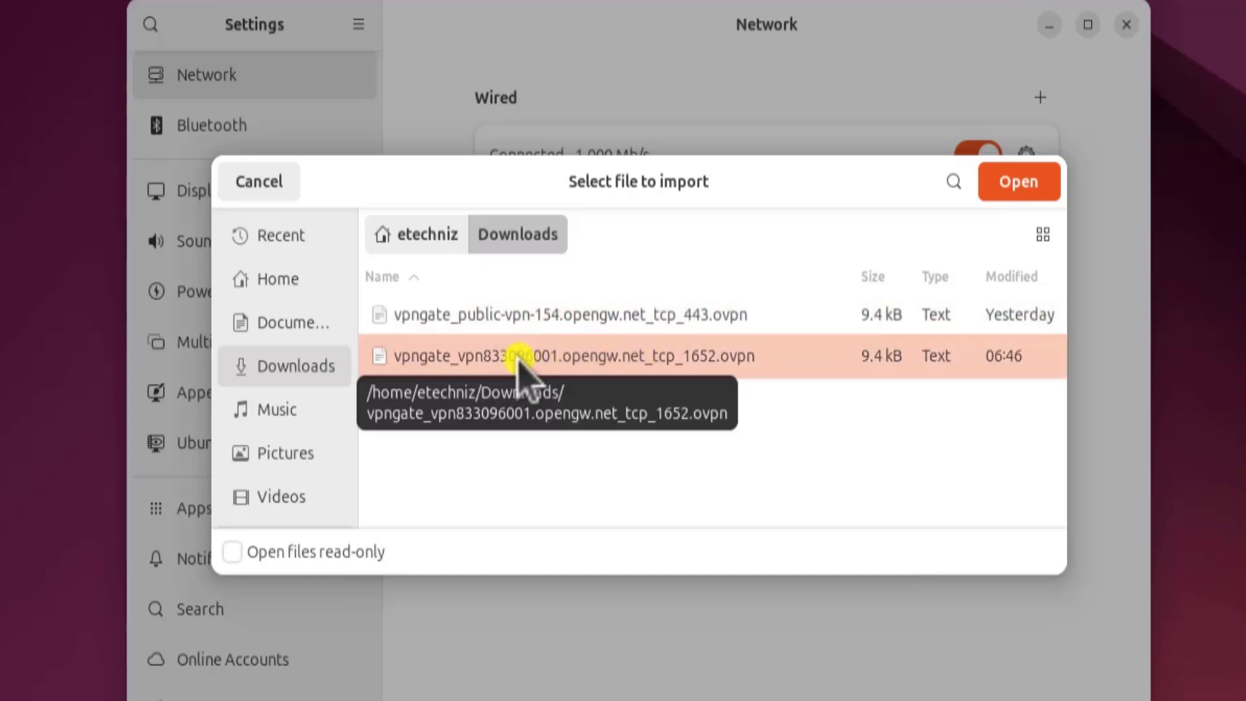
{"action": "left_click", "coordinate": [1038, 183]}
{"action": "left_click", "coordinate": [479, 271]}
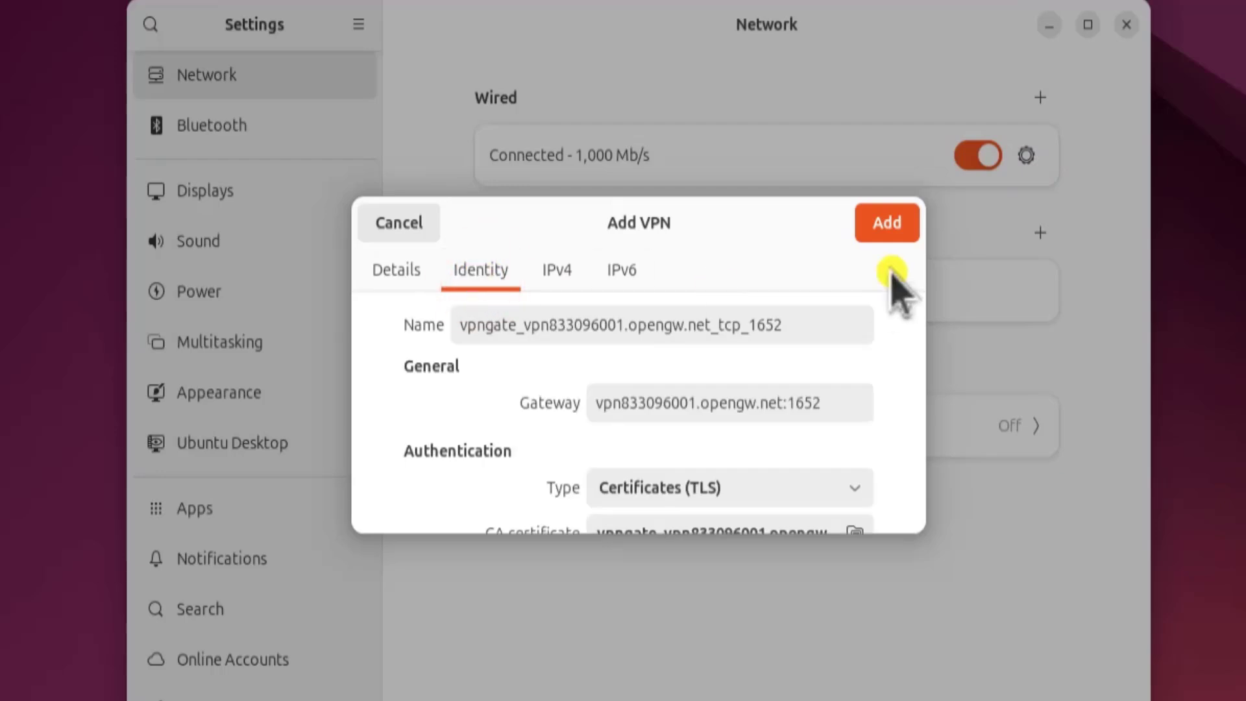
{"action": "left_click", "coordinate": [890, 224]}
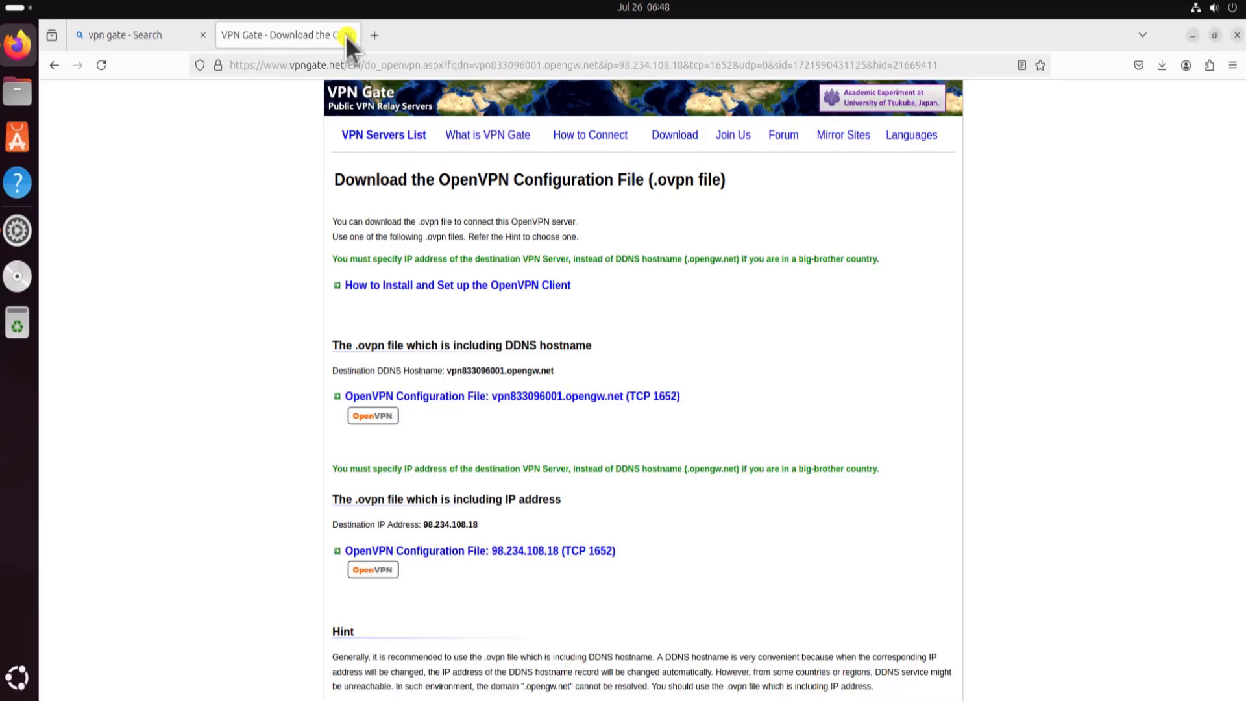
Step: Search 'my location' in a new tab and open the mylocation.org result showing Salt Lake City
{"action": "left_click", "coordinate": [371, 36]}
{"action": "left_click", "coordinate": [387, 65]}
{"action": "type", "text": "m"}
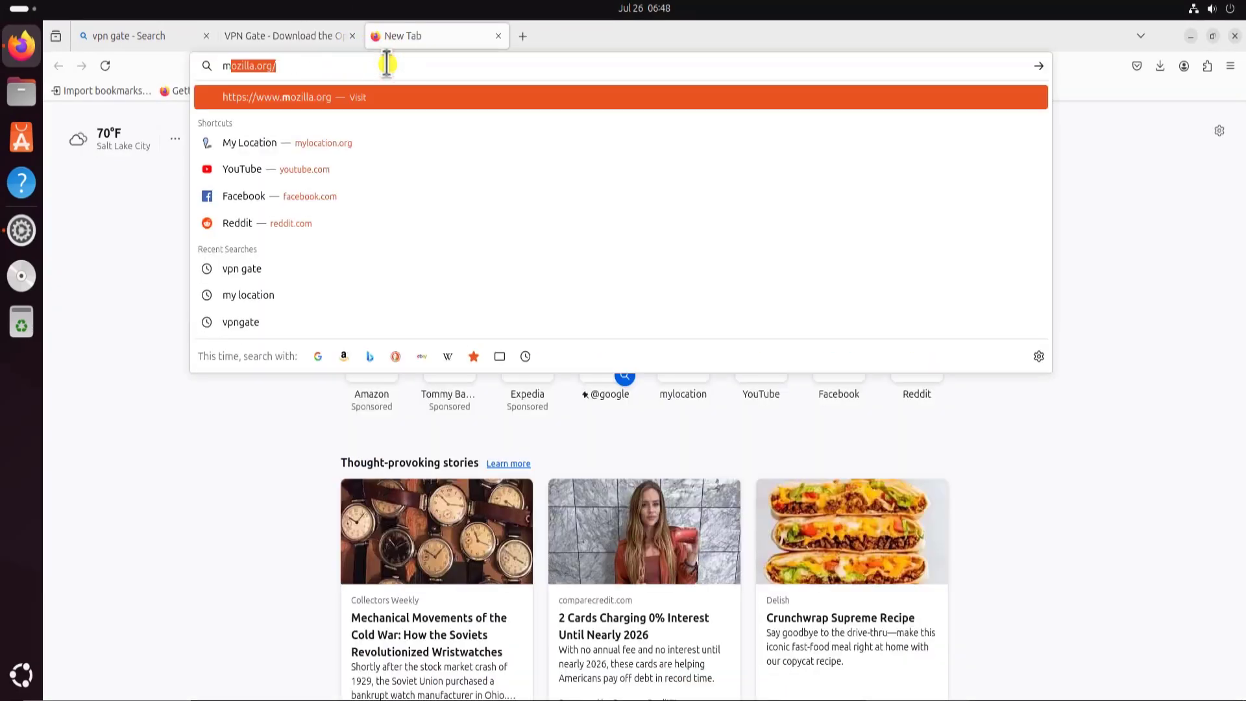
{"action": "type", "text": "y location"}
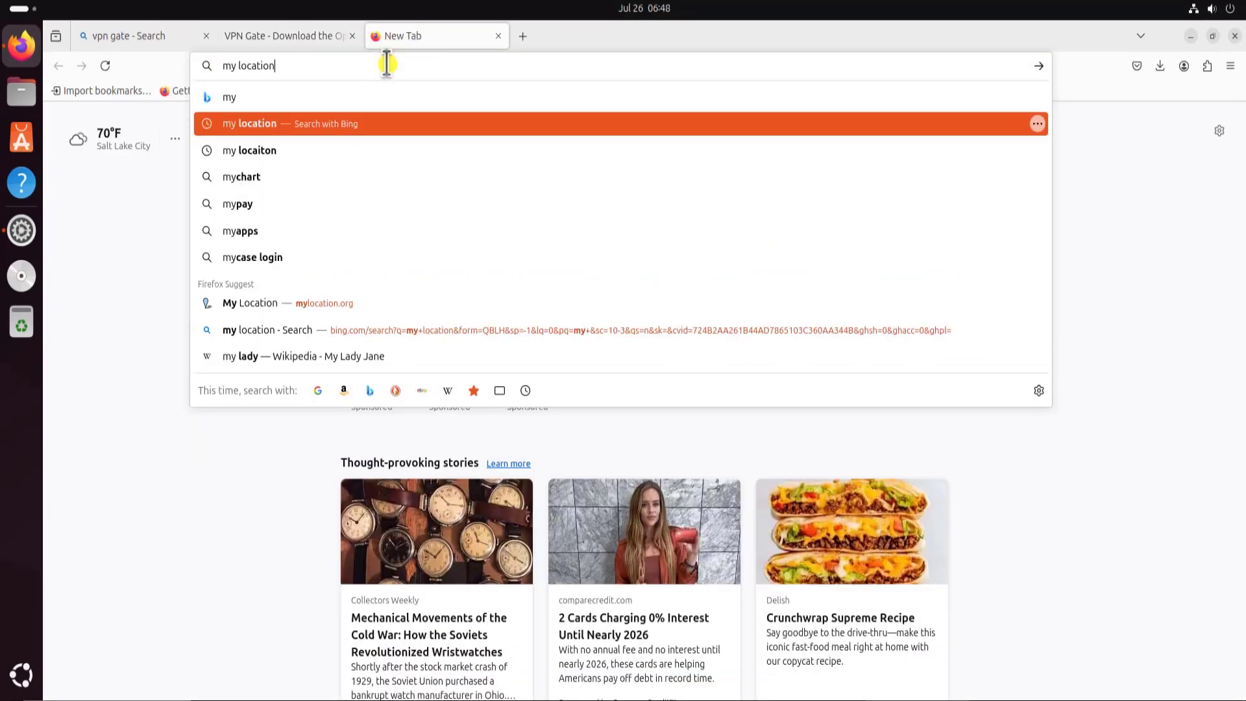
{"action": "key", "text": "Return"}
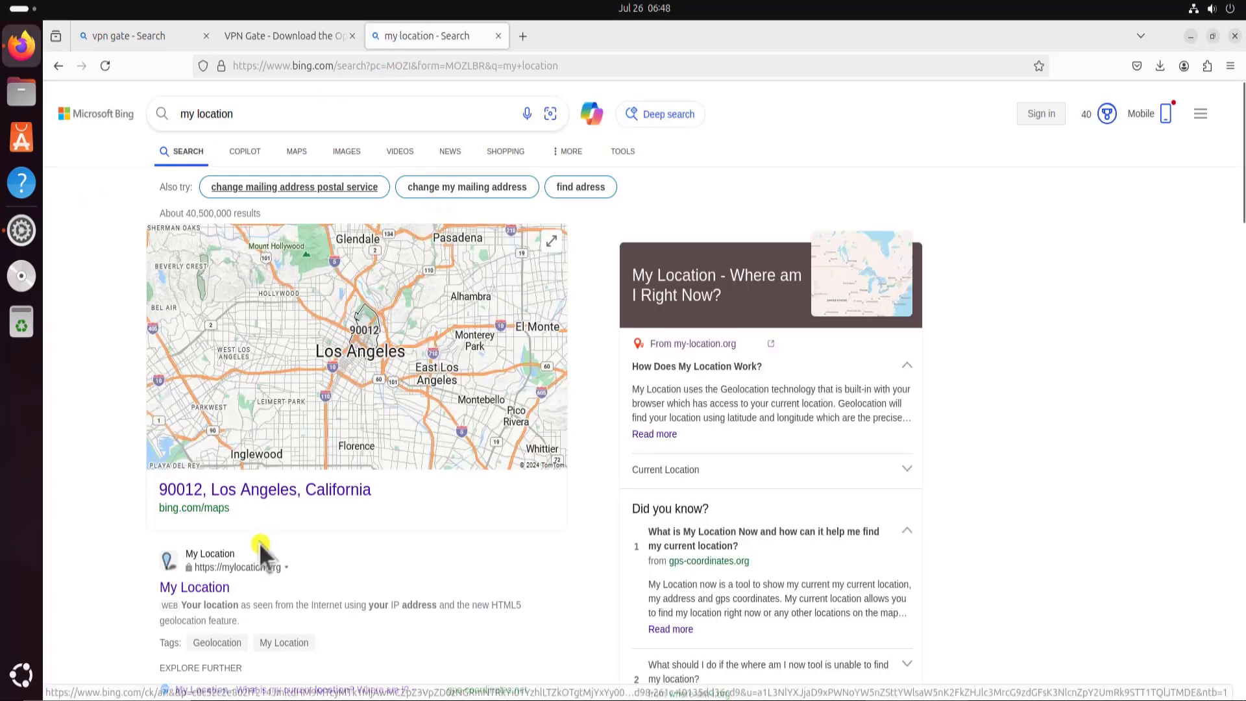
{"action": "scroll", "coordinate": [141, 532], "scroll_direction": "down", "scroll_amount": 5}
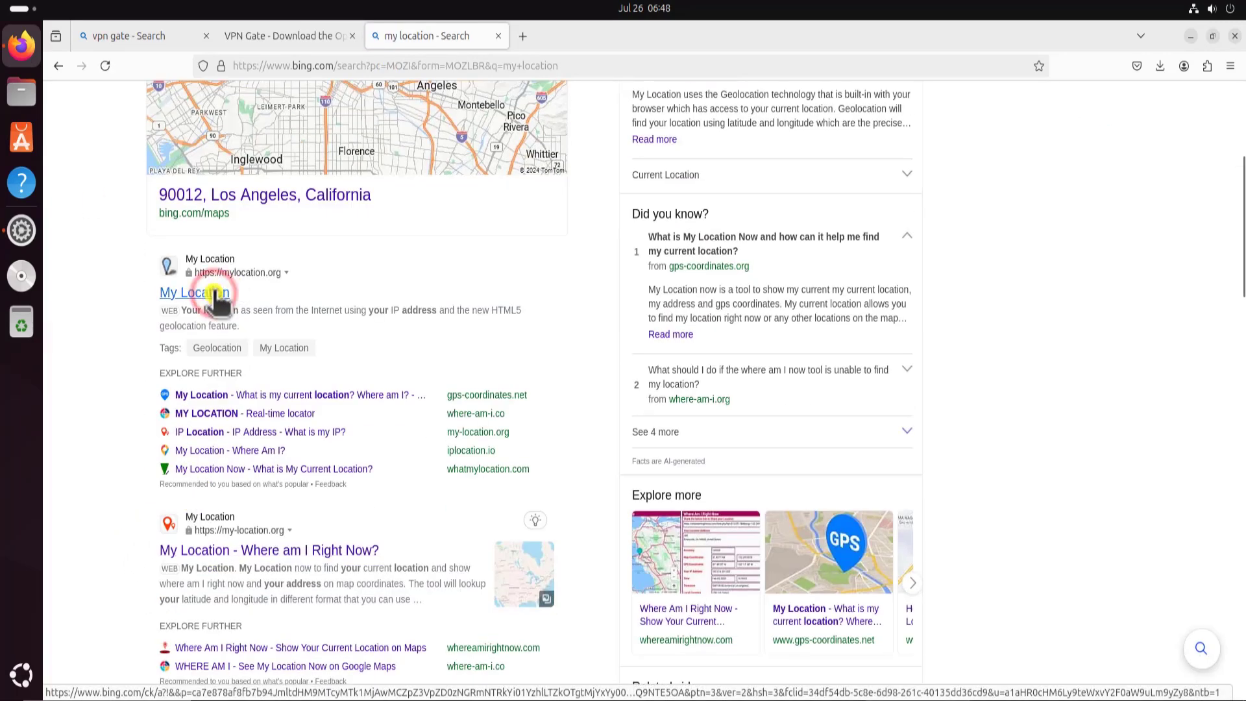
{"action": "left_click", "coordinate": [215, 297]}
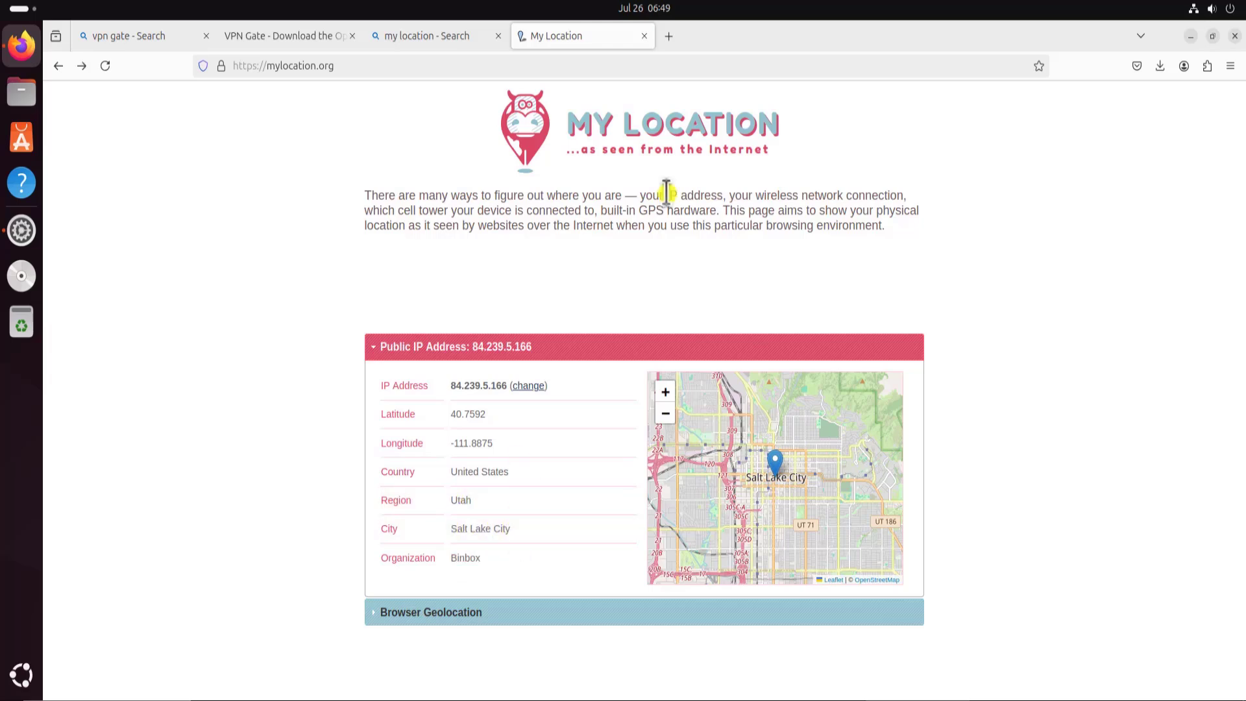
Step: Turn on the vpn833096001 VPN, then go back to the VPN Gate server list in Firefox
{"action": "left_click", "coordinate": [1189, 36]}
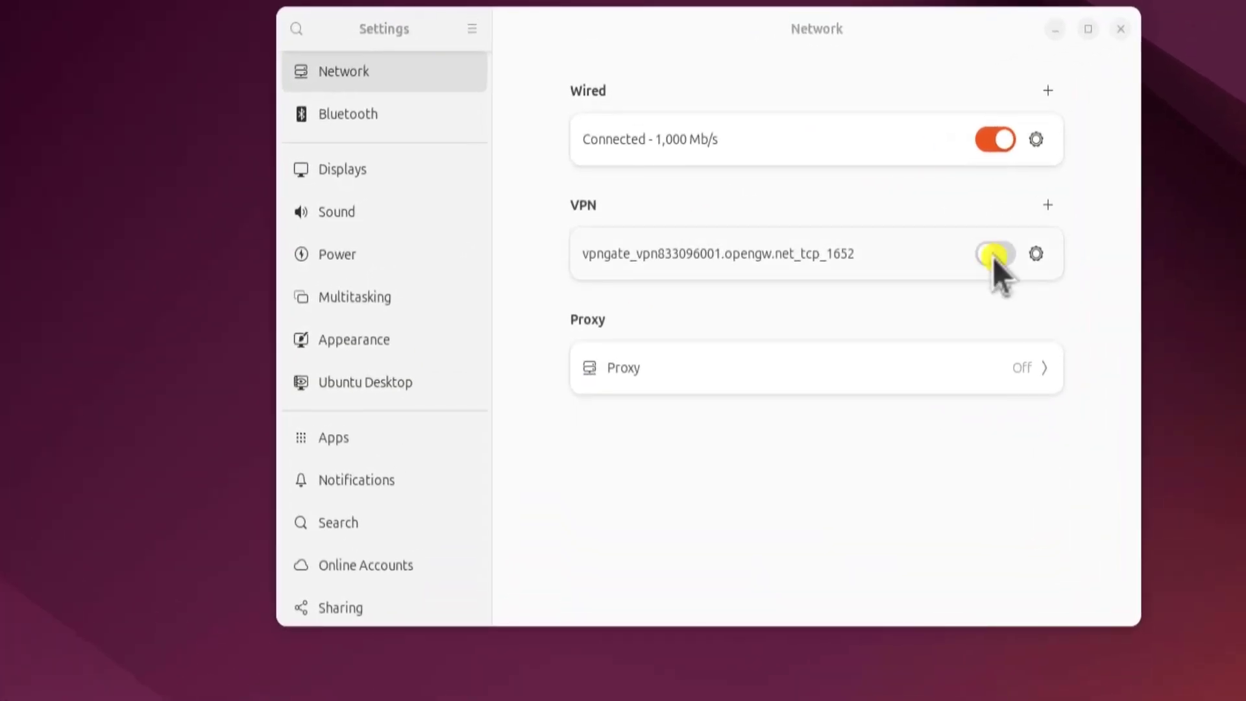
{"action": "left_click", "coordinate": [1006, 258]}
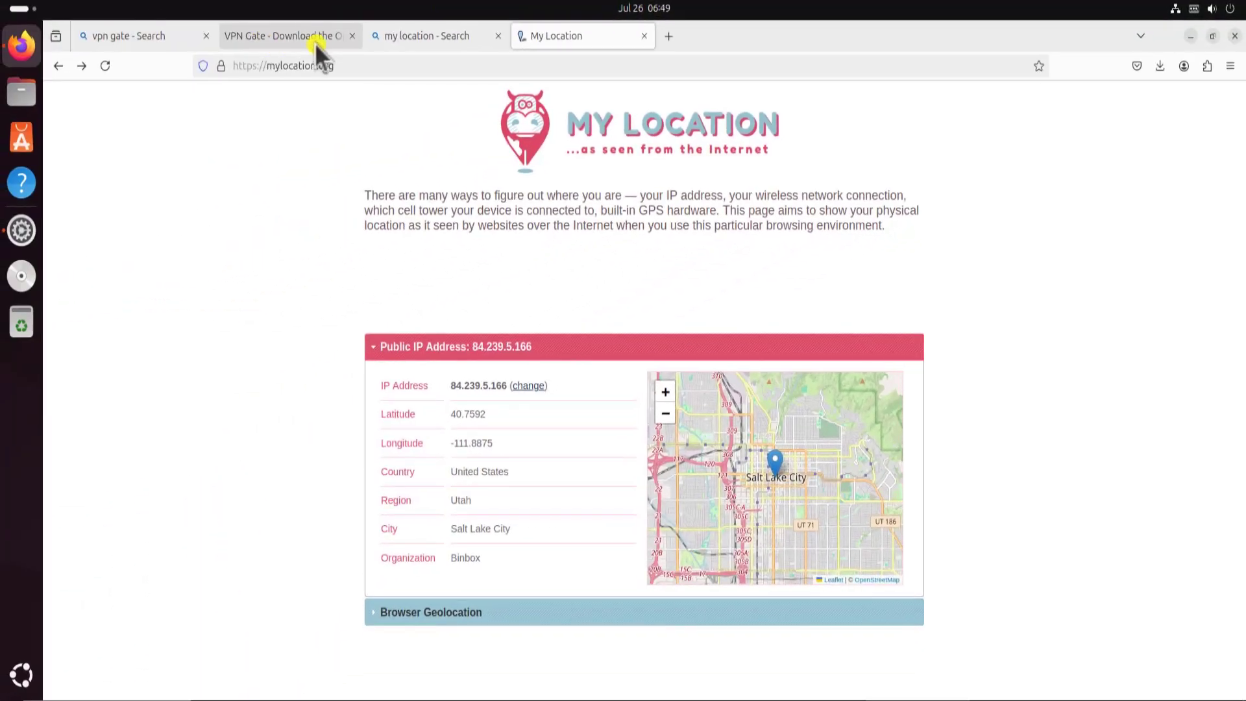
{"action": "left_click", "coordinate": [315, 43]}
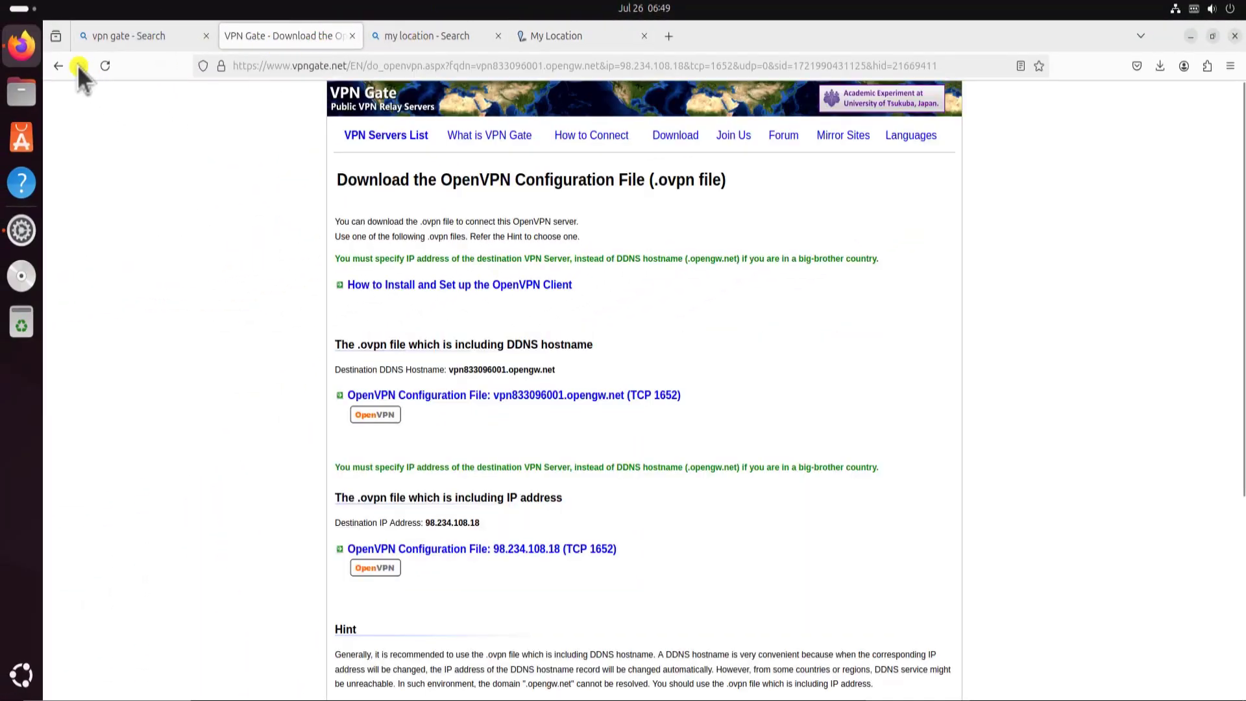
{"action": "left_click", "coordinate": [59, 65]}
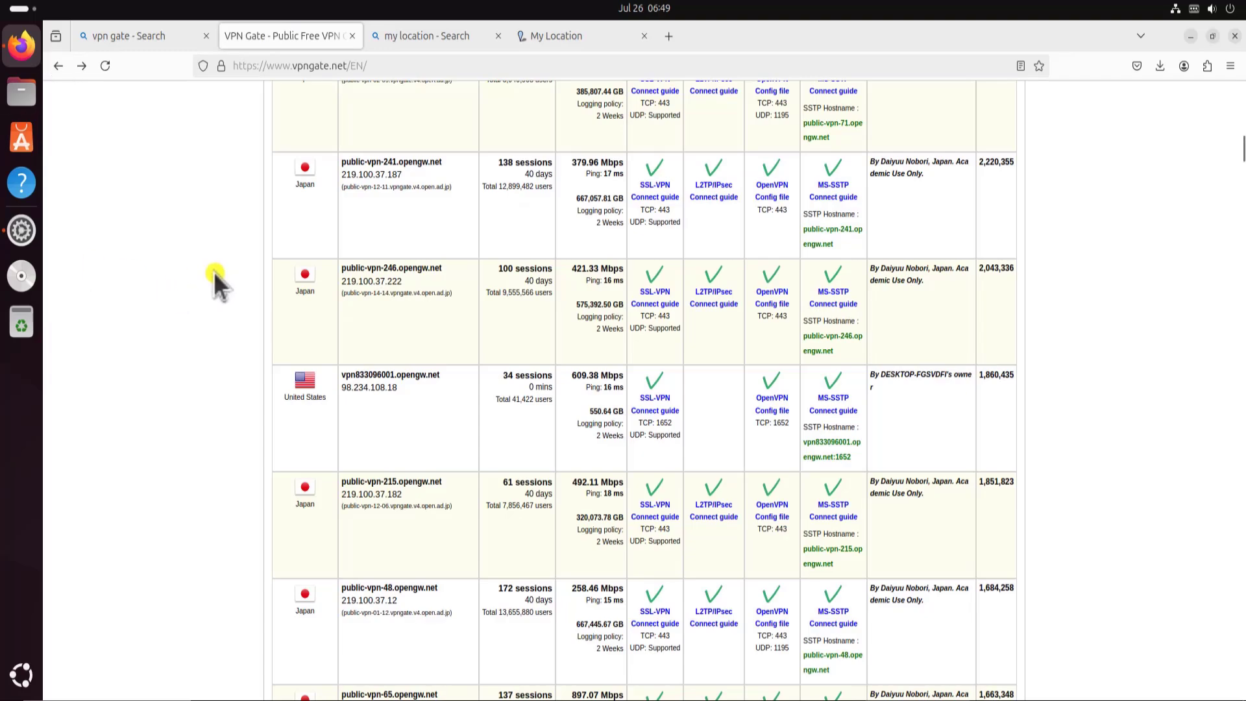
Step: Turn off vpn833096001, then import and connect the public-vpn-154 TCP 443 .ovpn VPN
{"action": "left_click", "coordinate": [1190, 37]}
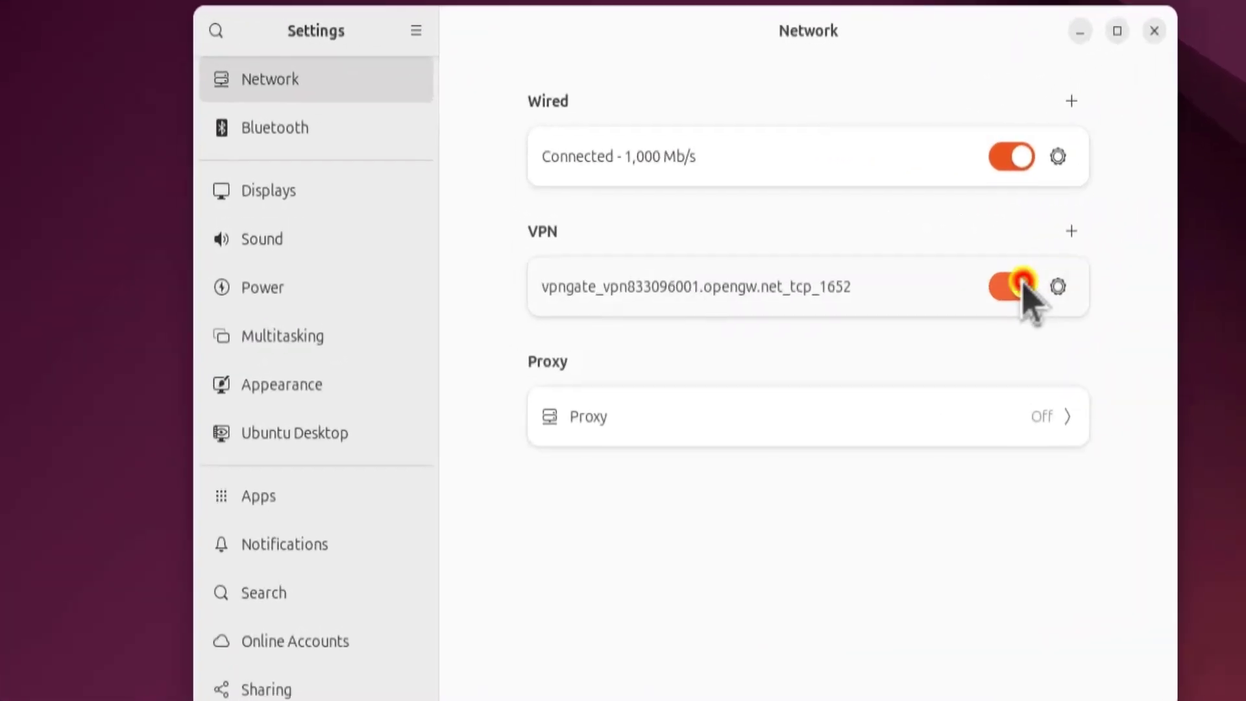
{"action": "left_click", "coordinate": [1024, 285]}
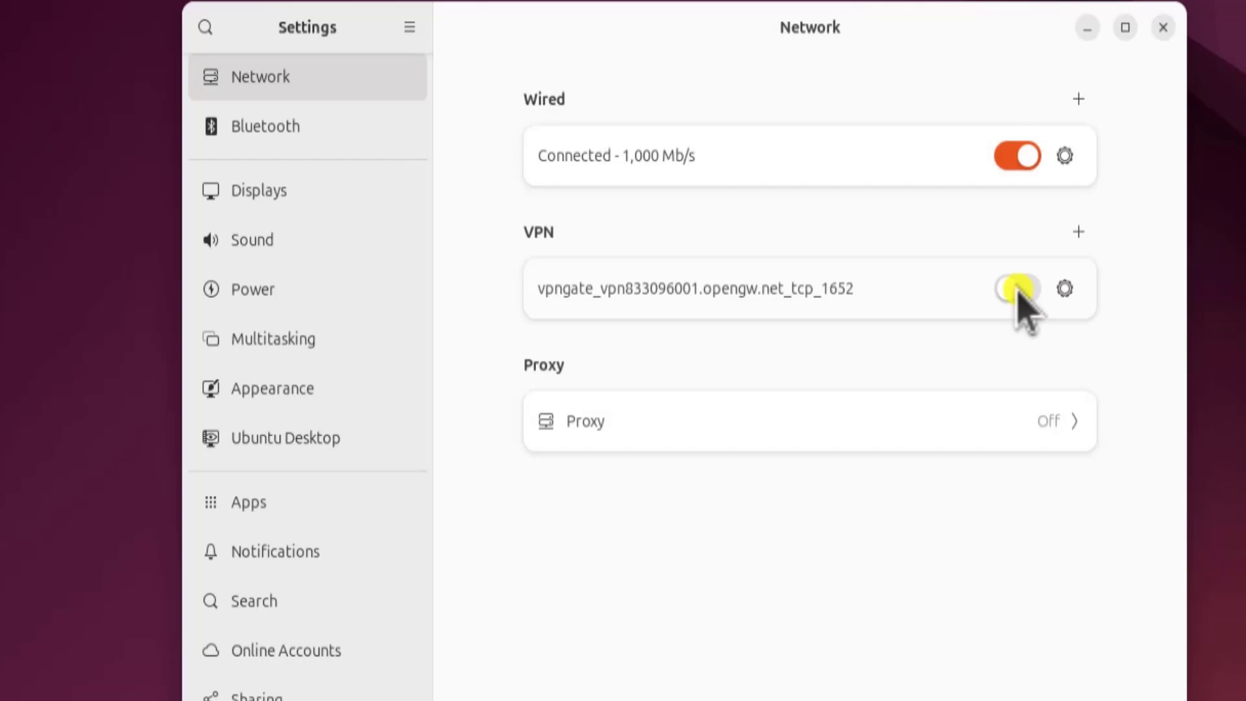
{"action": "left_click", "coordinate": [1077, 232]}
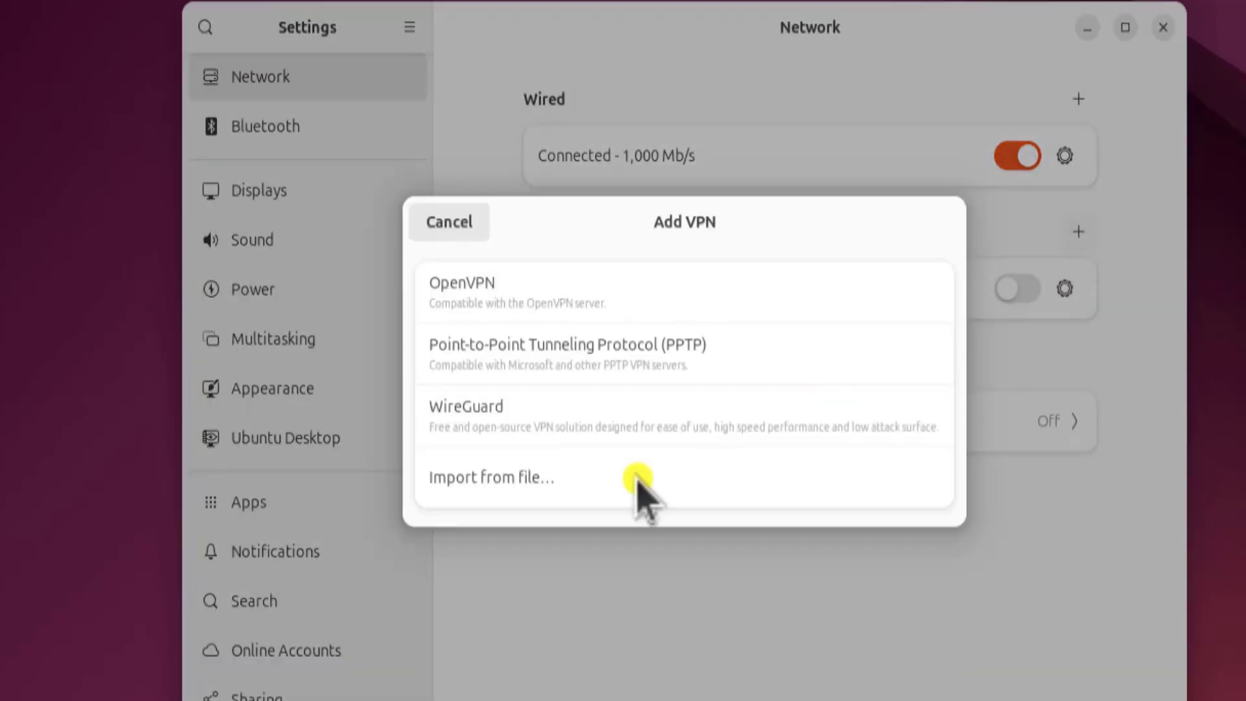
{"action": "left_click", "coordinate": [481, 495]}
{"action": "double_click", "coordinate": [509, 353]}
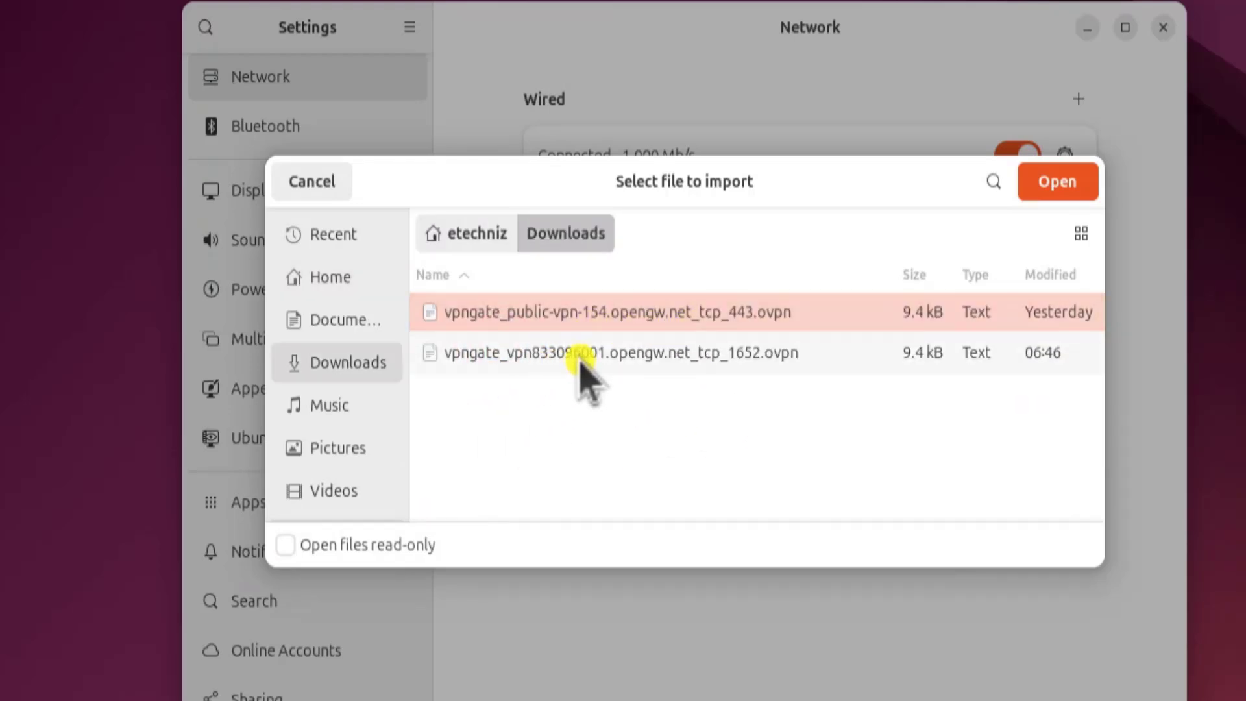
{"action": "left_click", "coordinate": [1080, 188]}
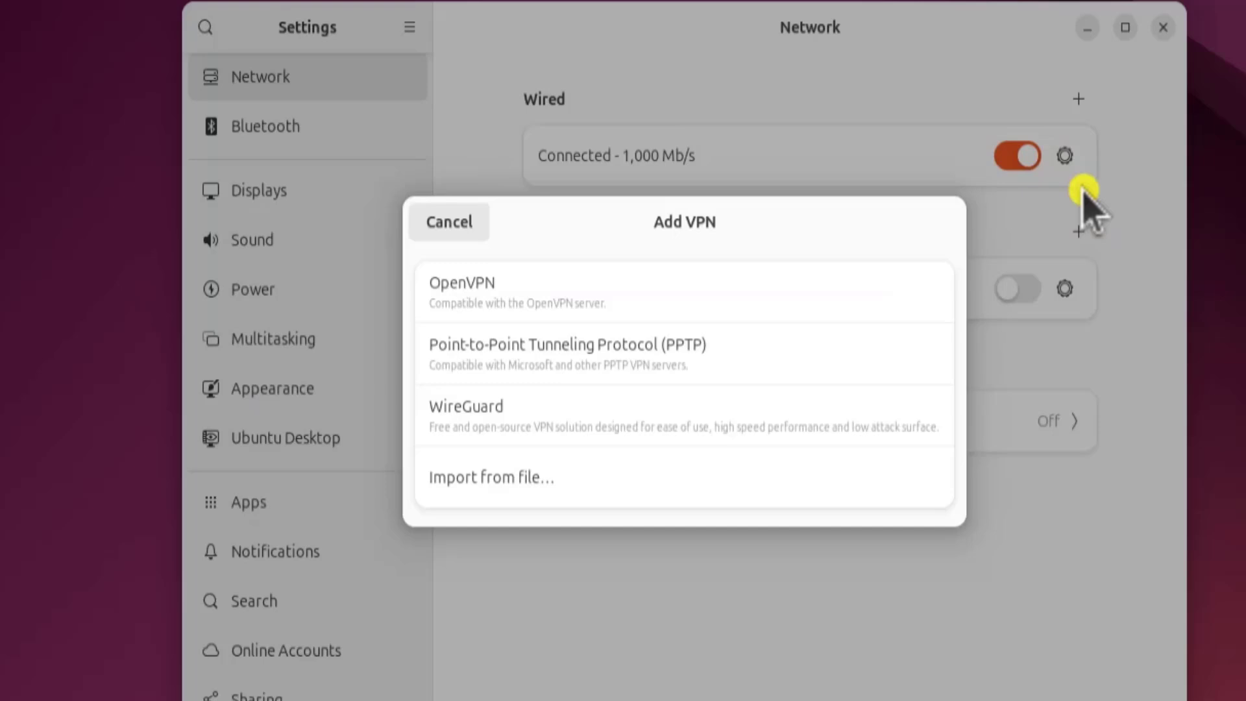
{"action": "left_click", "coordinate": [915, 222]}
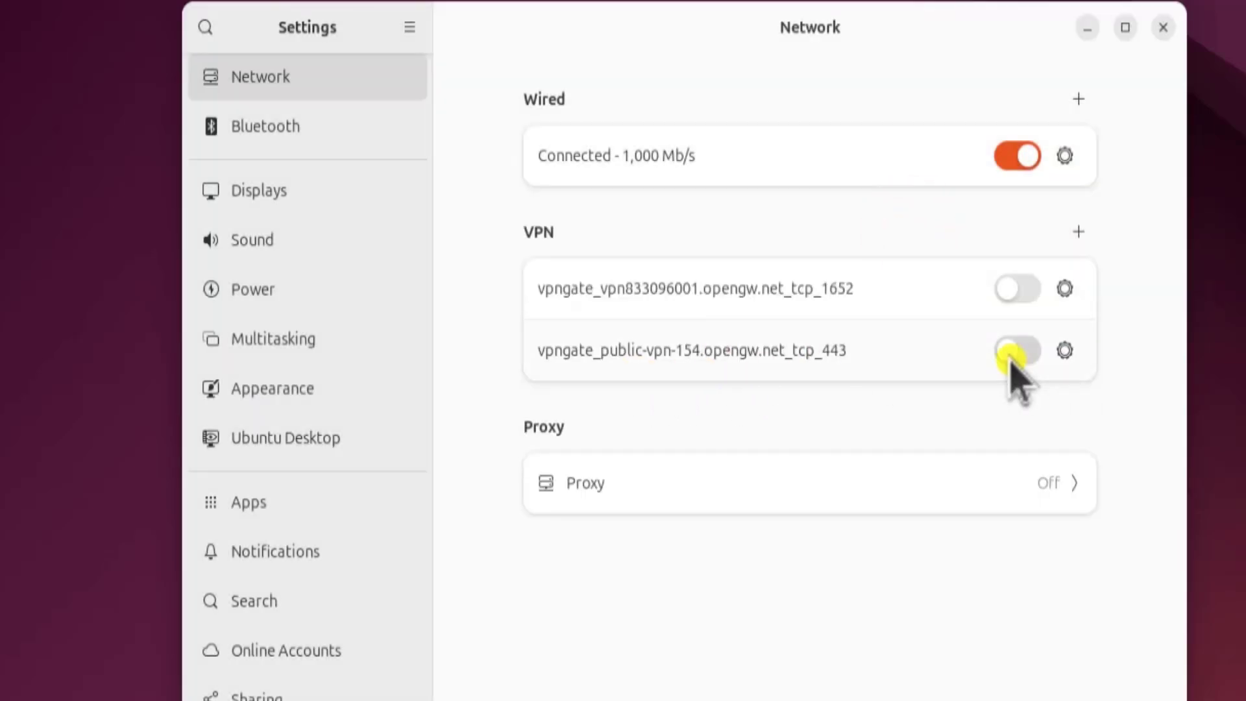
{"action": "left_click", "coordinate": [1038, 352]}
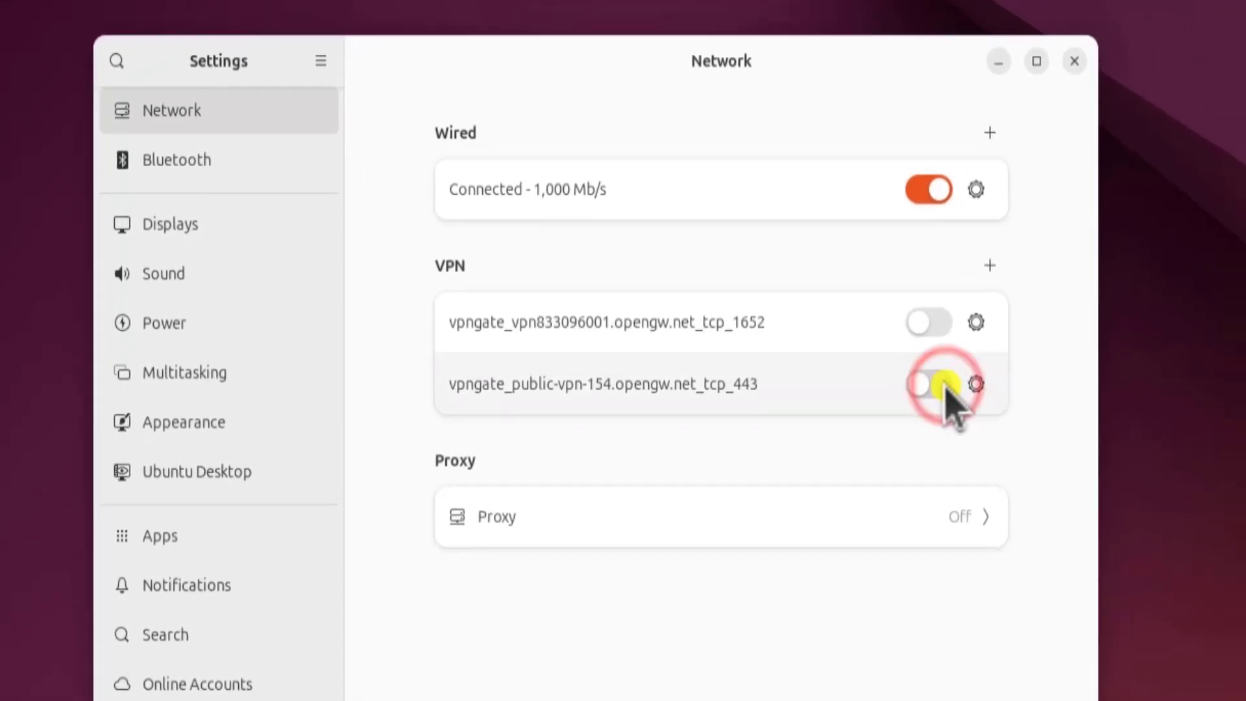
{"action": "left_click", "coordinate": [1166, 14]}
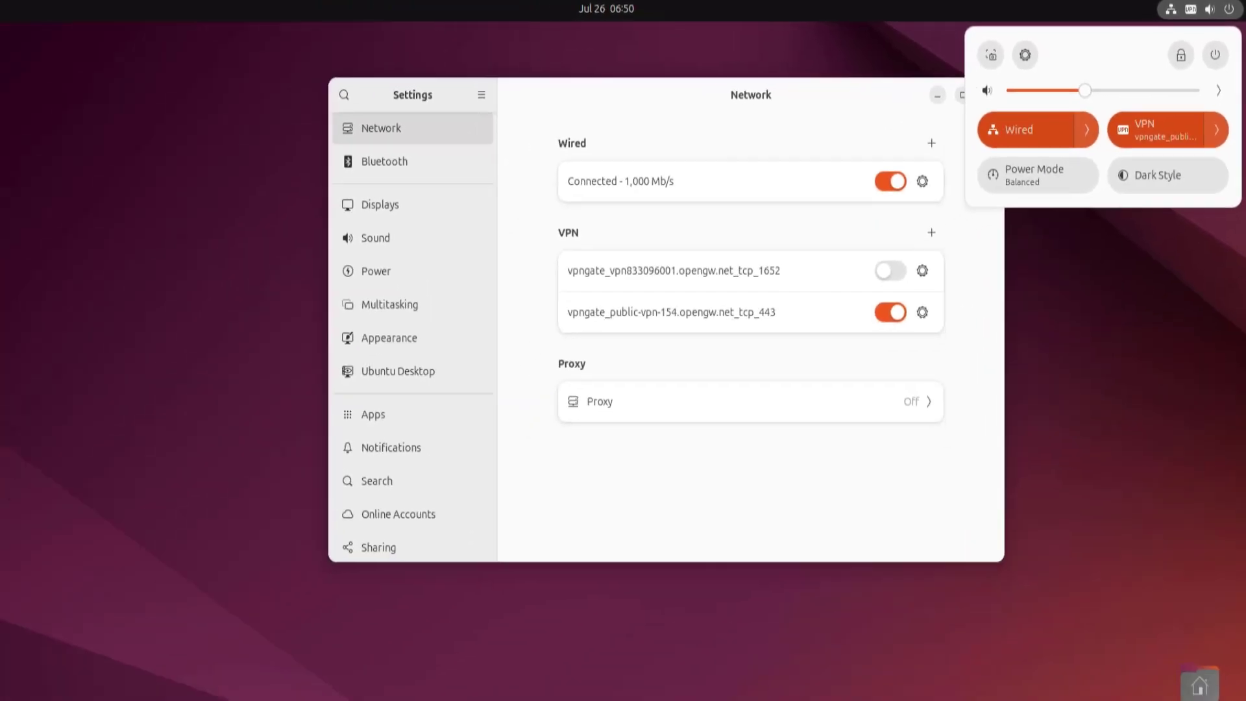
Step: Reload mylocation.org in Firefox to show public IP 219.100.37.240 located in Japan
{"action": "key", "text": "Escape"}
{"action": "left_click", "coordinate": [25, 47]}
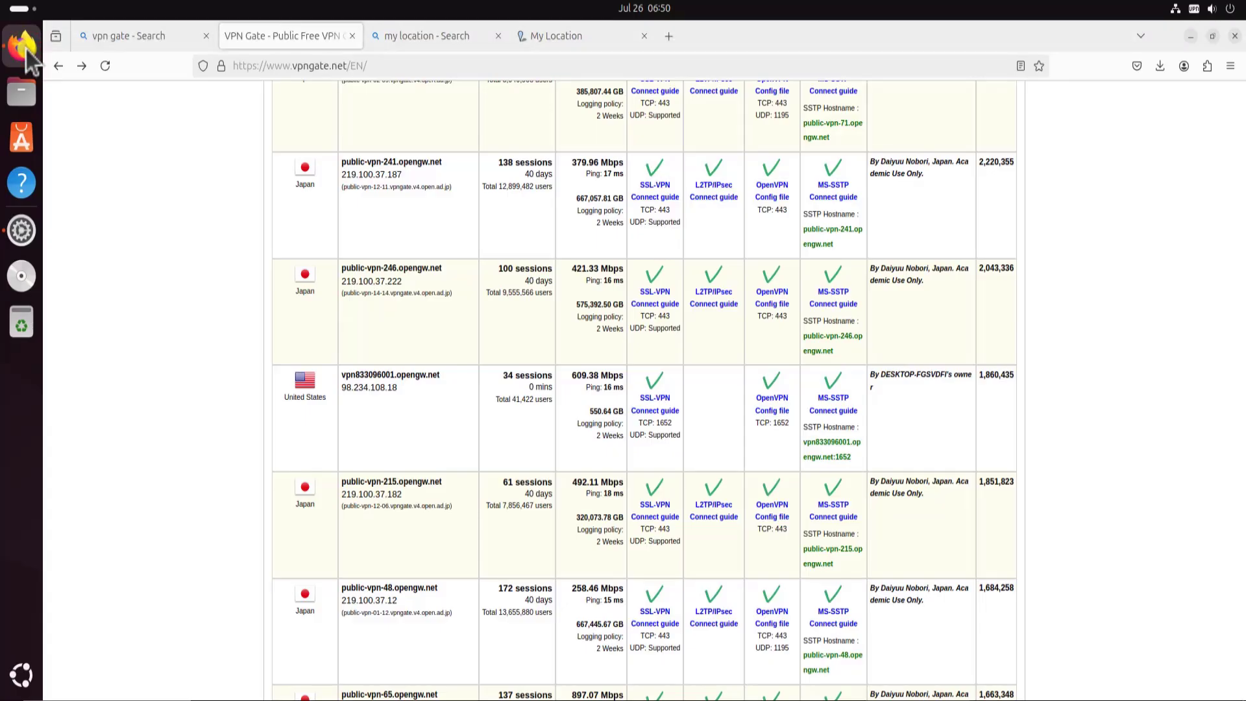
{"action": "left_click", "coordinate": [575, 39]}
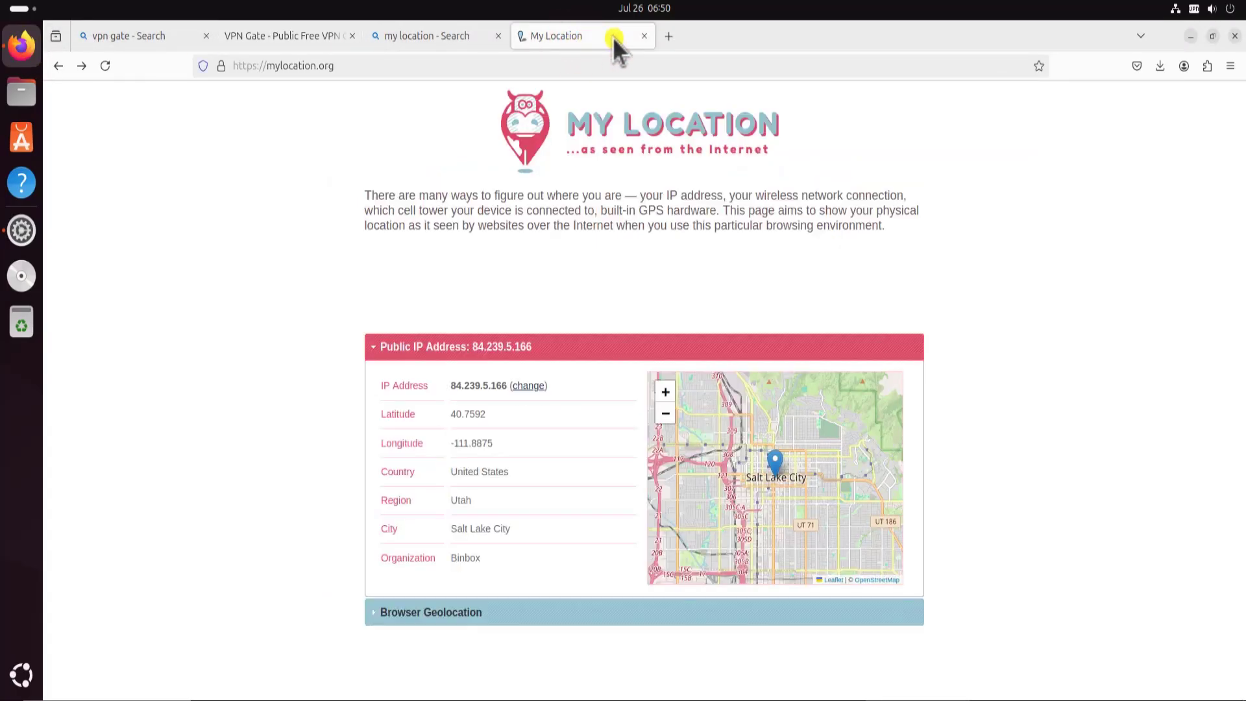
{"action": "left_click", "coordinate": [105, 66]}
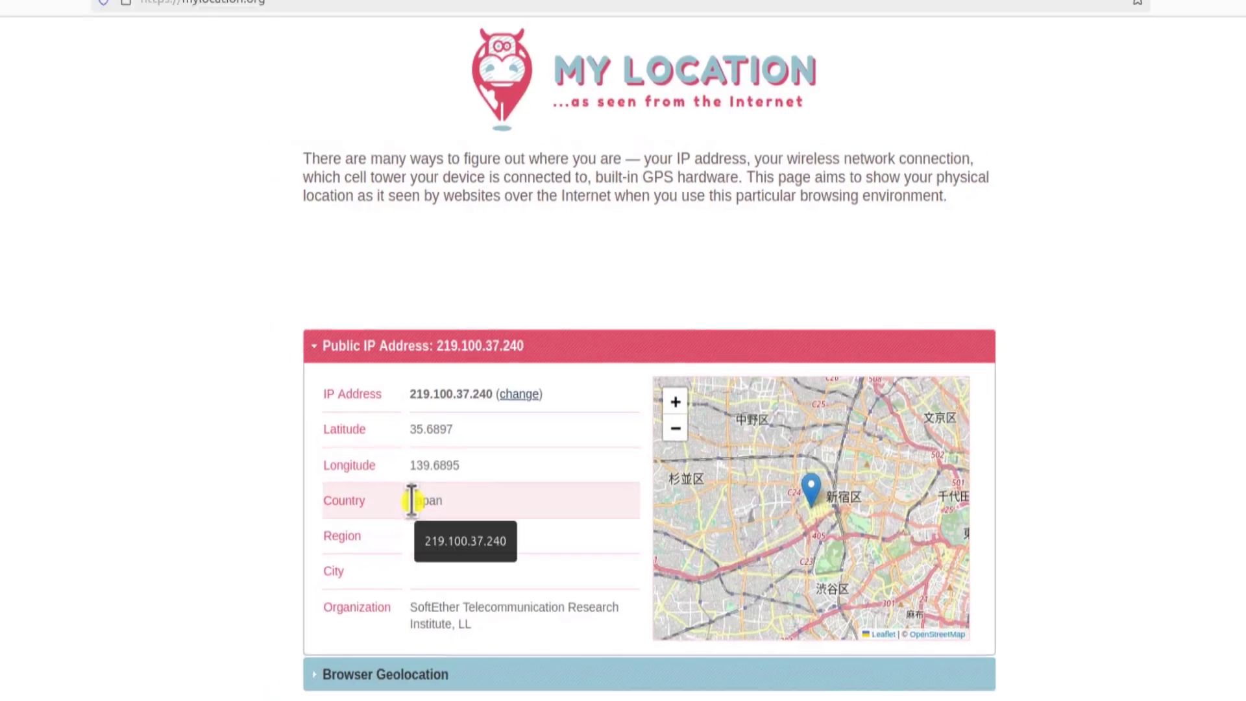
Step: Search 'speedtest' in a new tab and start Bing's internet speed test
{"action": "left_click", "coordinate": [668, 36]}
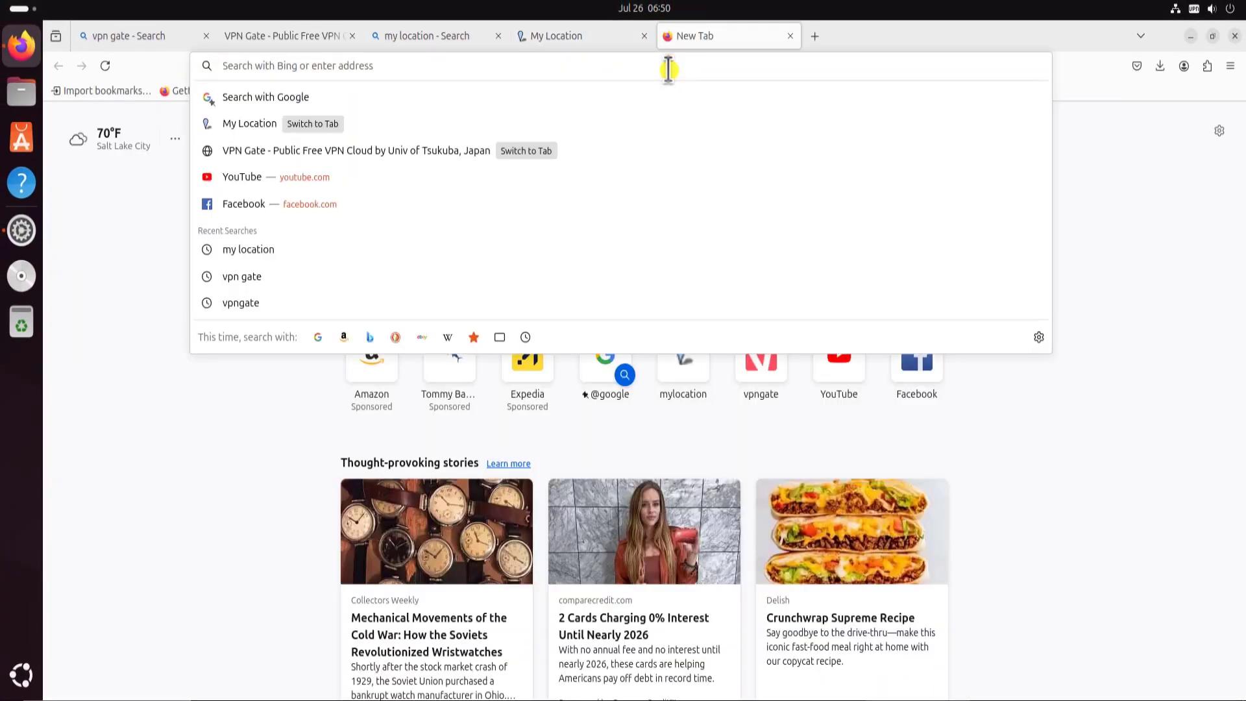
{"action": "type", "text": "speedts"}
{"action": "key", "text": "BackSpace"}
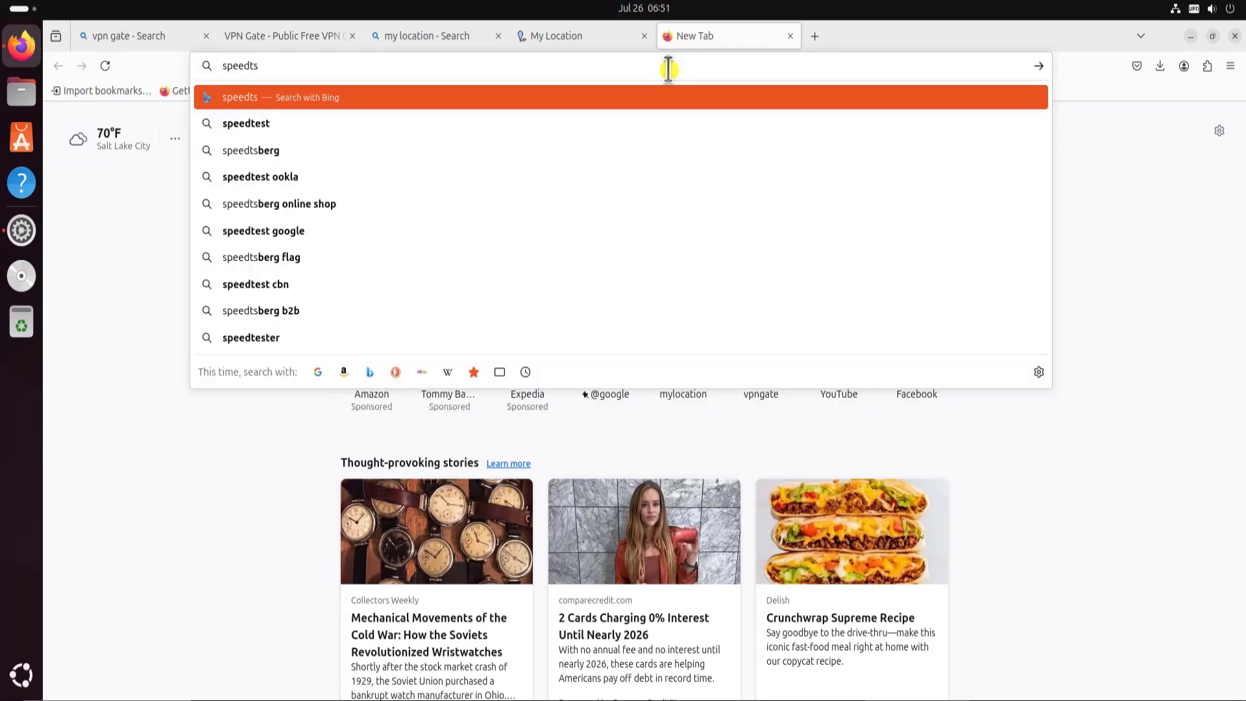
{"action": "type", "text": "est"}
{"action": "key", "text": "Return"}
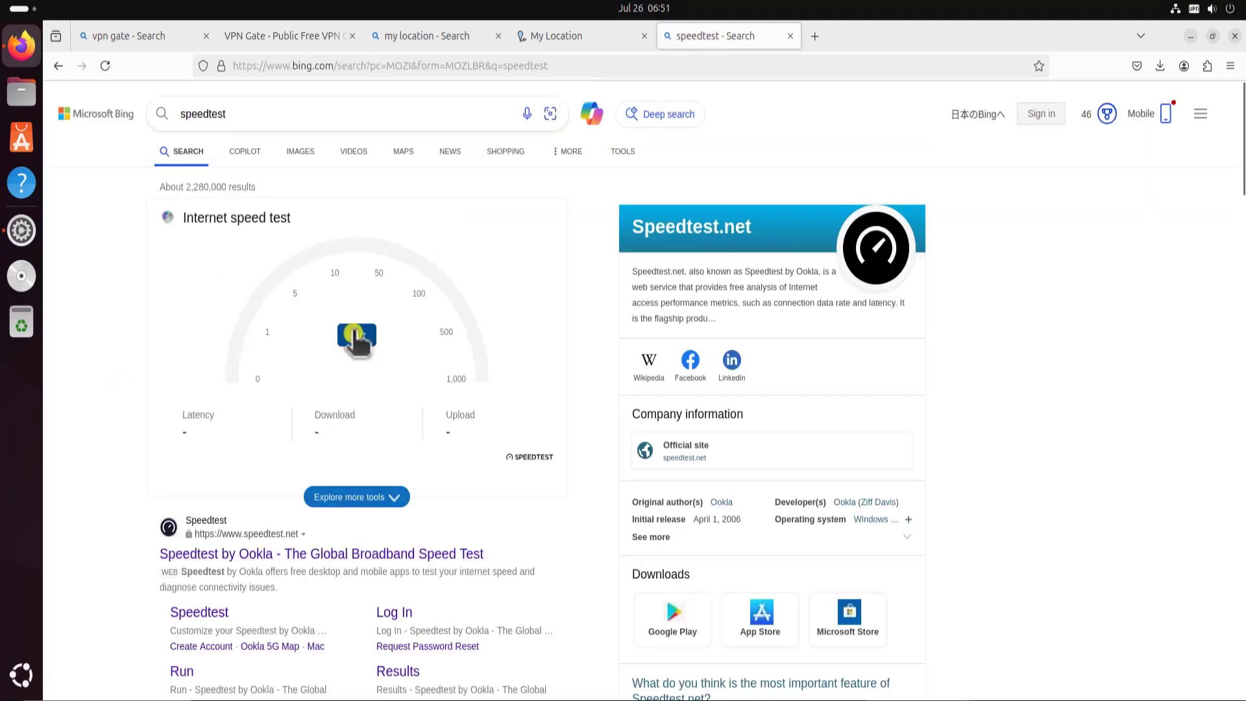
{"action": "left_click", "coordinate": [365, 338]}
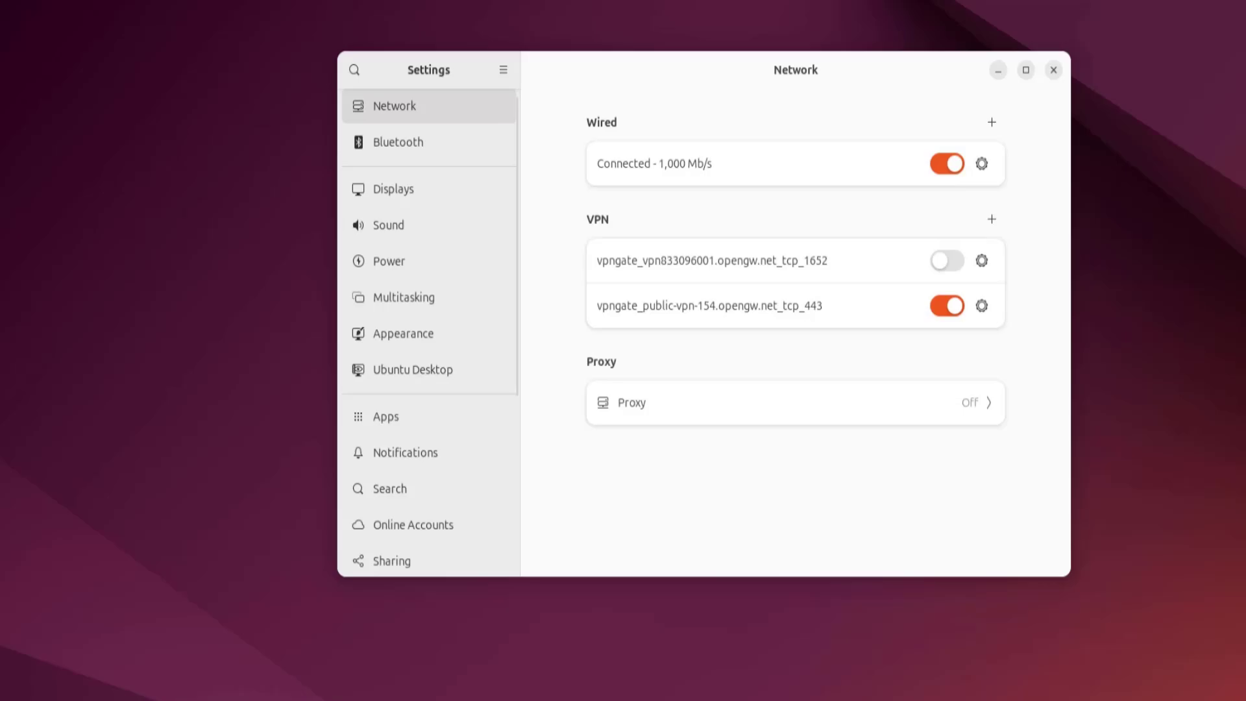
Step: Return to Firefox's VPN Gate tab, close Firefox, then close the Network settings window
{"action": "left_click", "coordinate": [20, 42]}
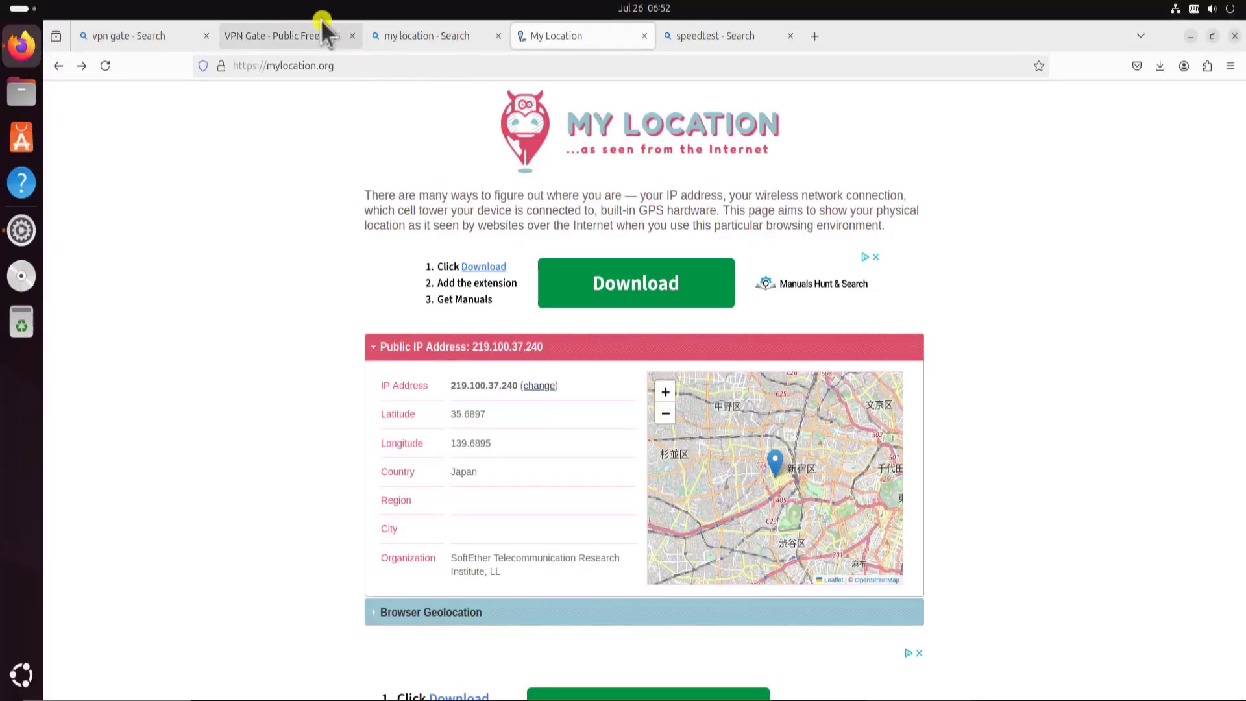
{"action": "left_click", "coordinate": [291, 37]}
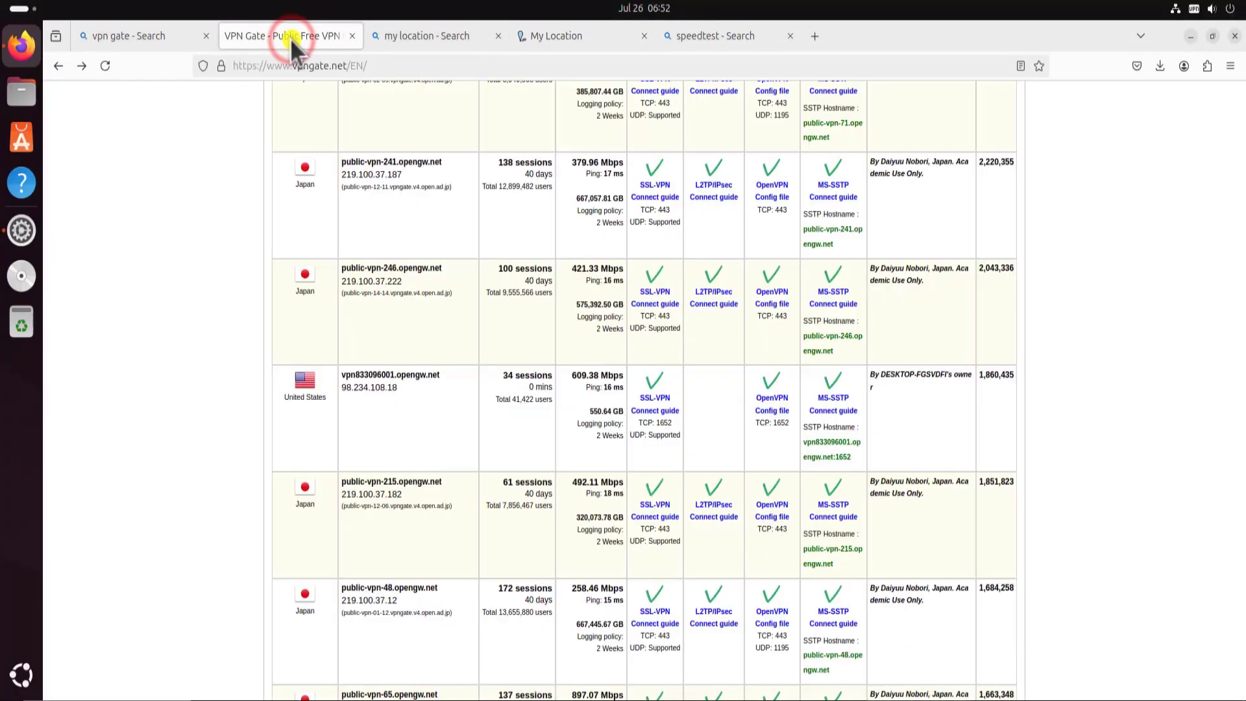
{"action": "left_click", "coordinate": [1236, 36]}
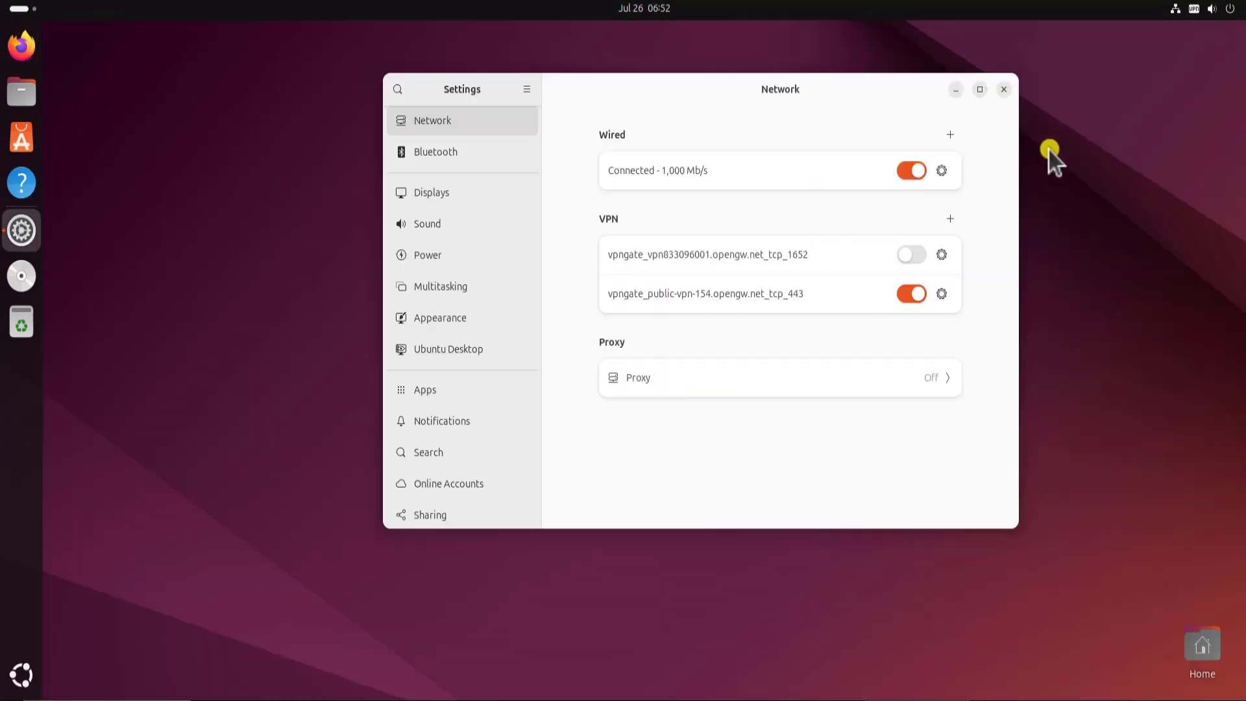
{"action": "left_click", "coordinate": [1007, 87]}
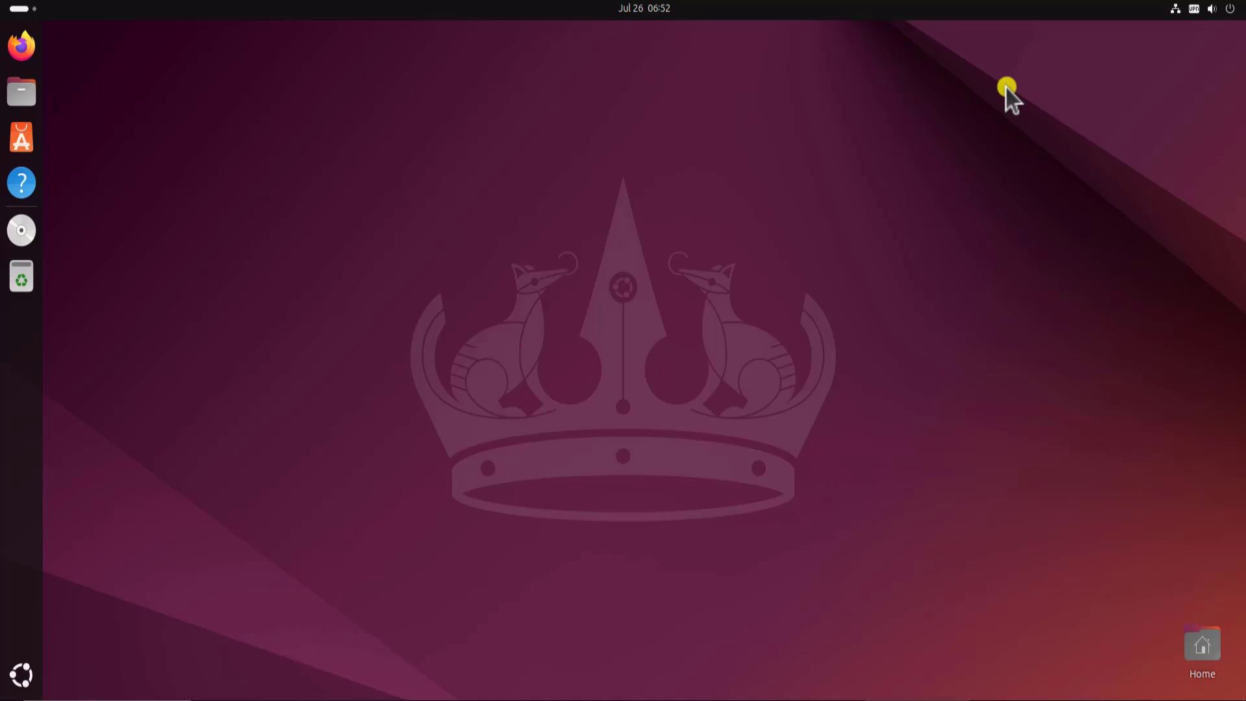